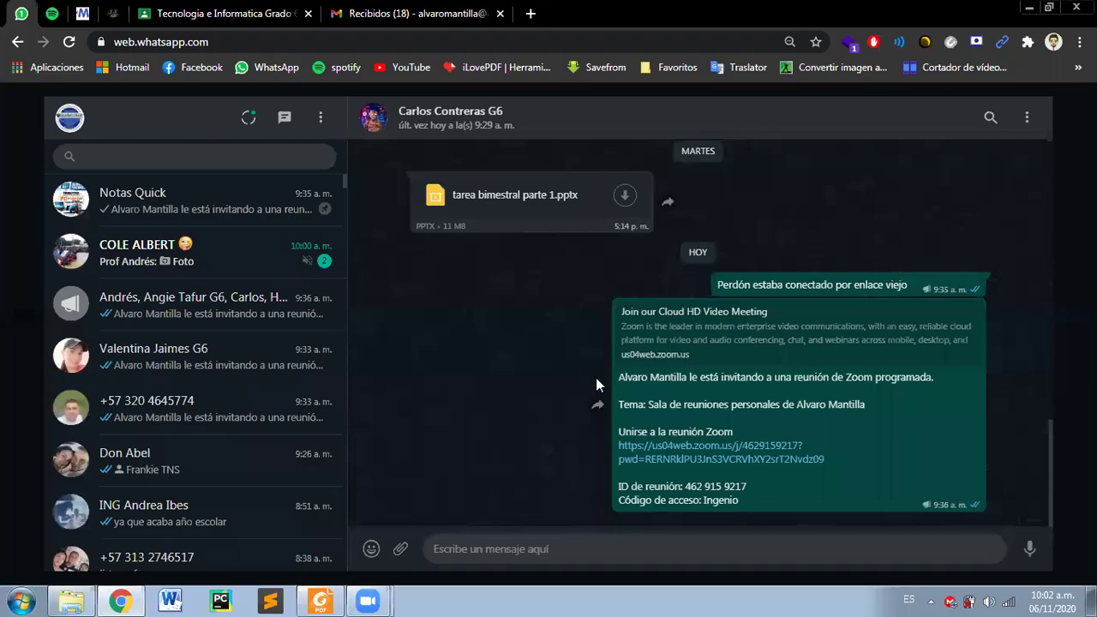
# Switch to the Google Classroom course feed for Tecnologia e Informatica
pyautogui.click(242, 12)
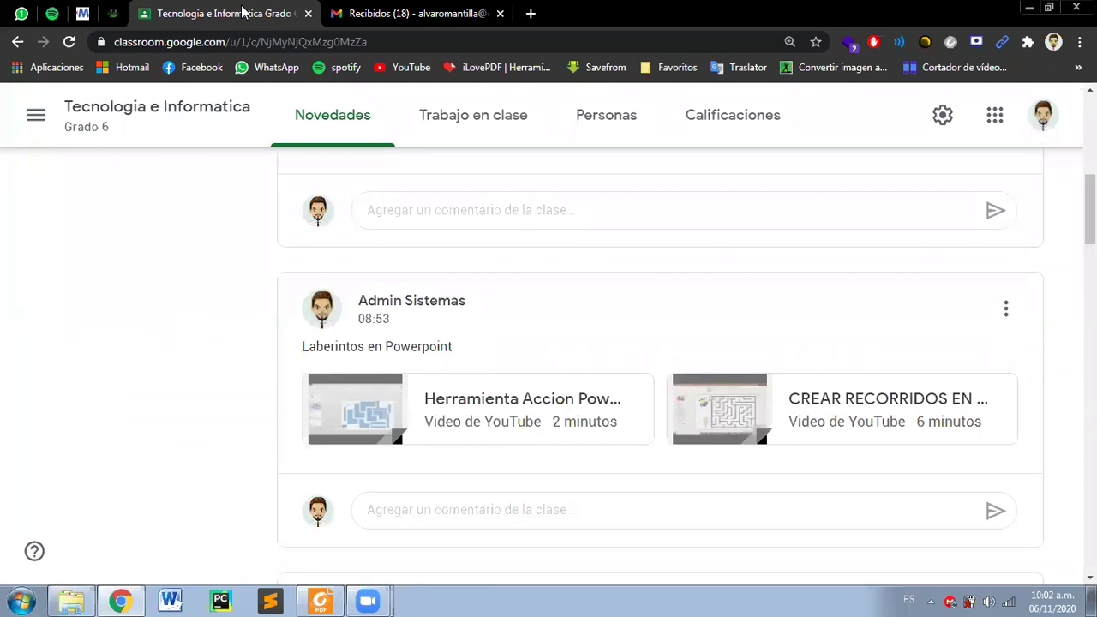
# Reload the Gmail inbox and move the EL AHORCADO! presentation email to the 6° label
pyautogui.click(374, 16)
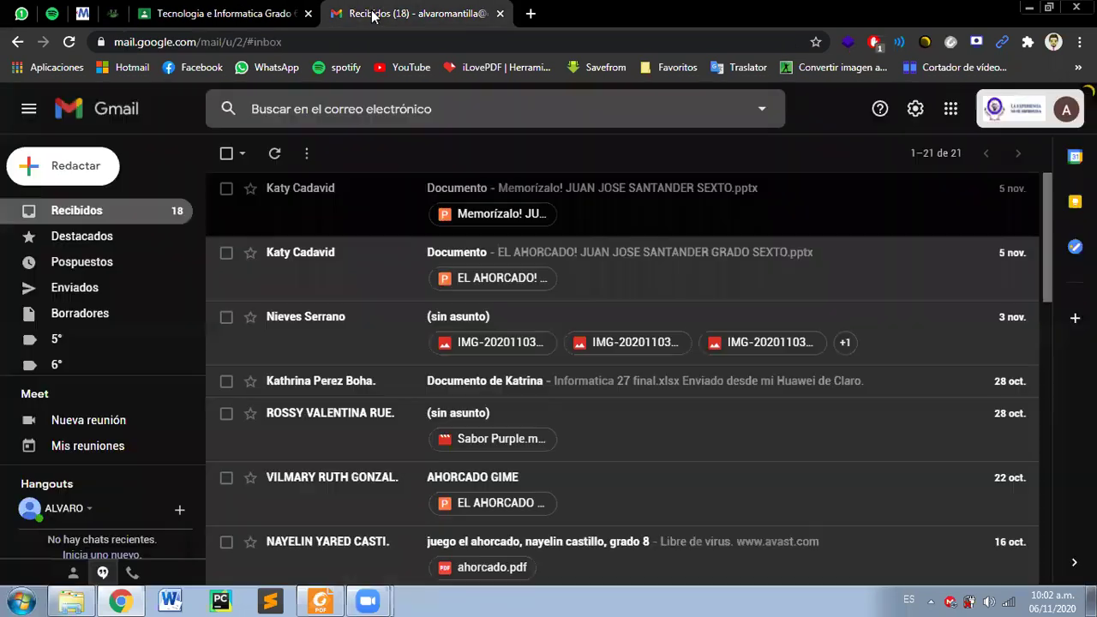
pyautogui.click(67, 42)
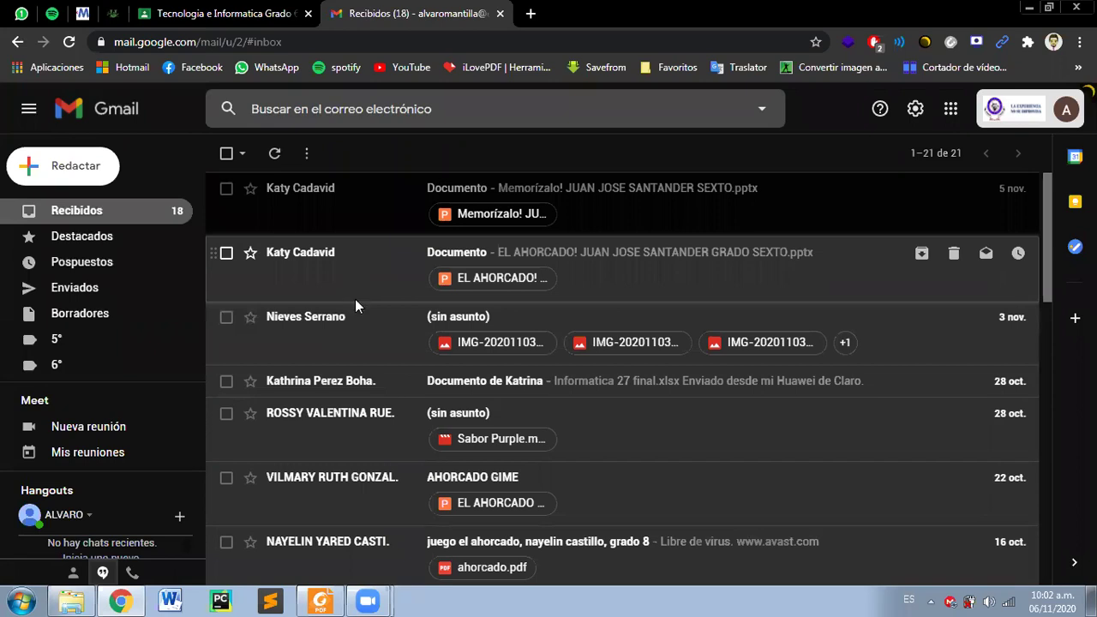
pyautogui.click(355, 298)
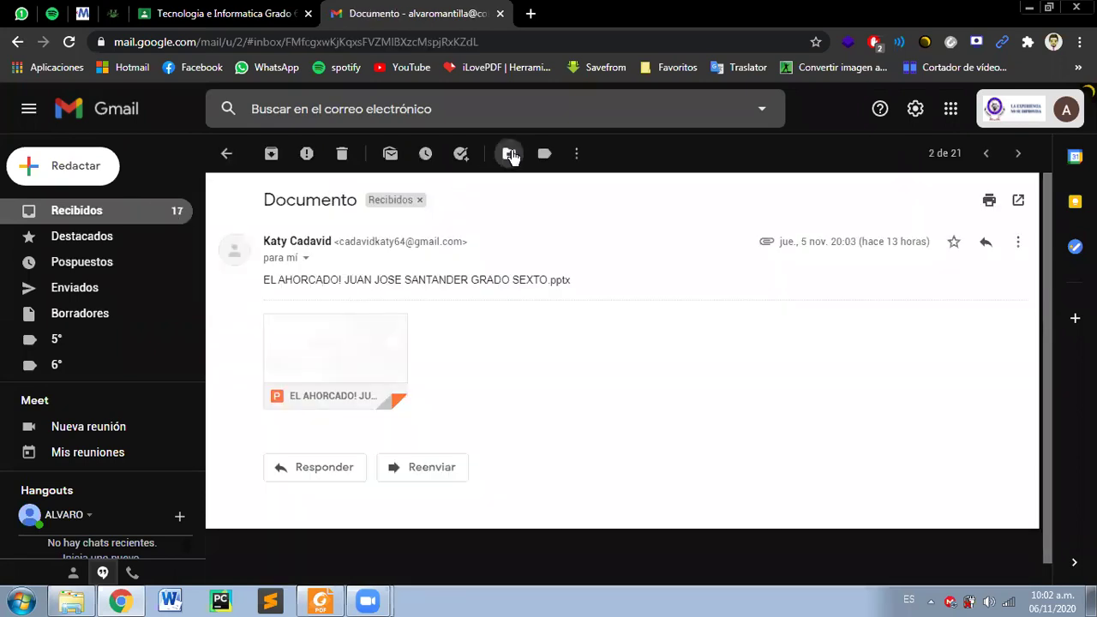
pyautogui.click(510, 155)
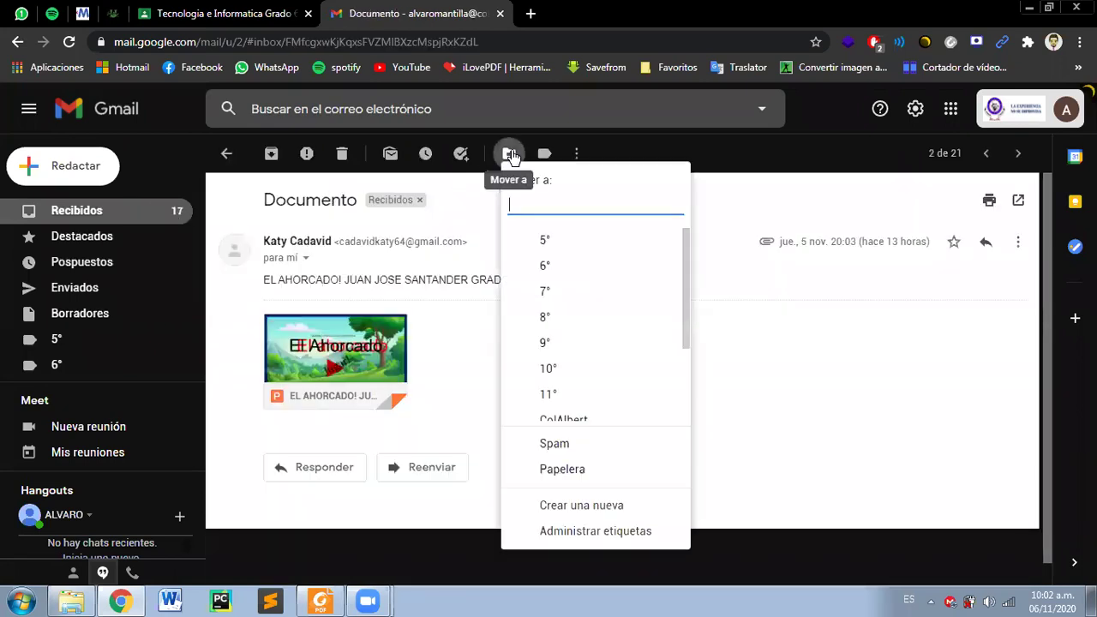
pyautogui.click(574, 265)
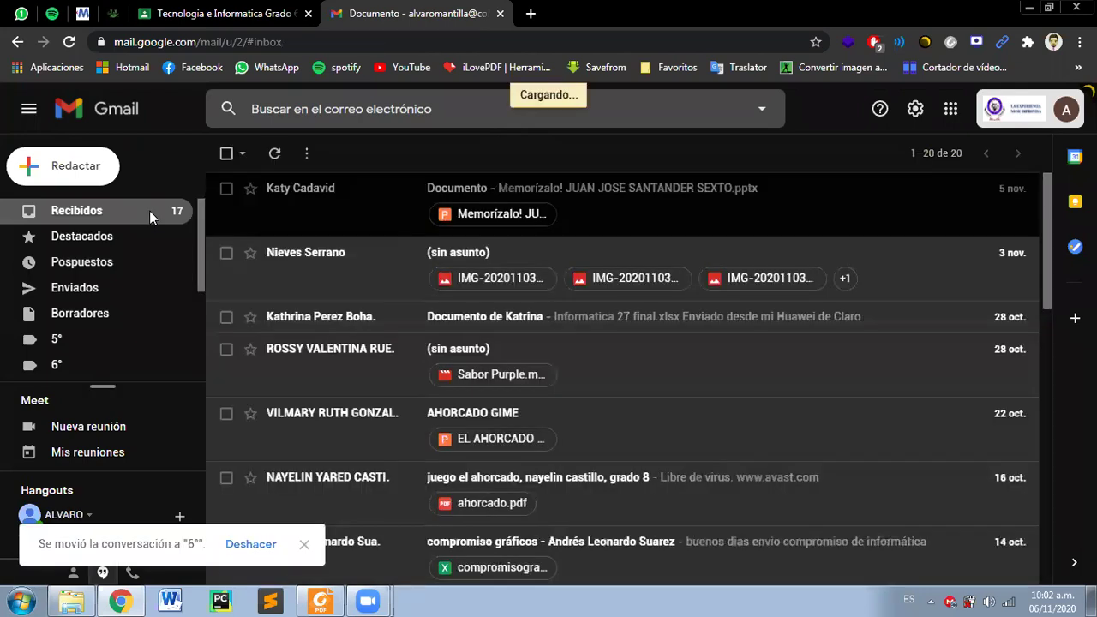
# Move the Memorízalo! email to the 6° label, then open the AHORCADO GIME email
pyautogui.click(344, 212)
pyautogui.click(510, 154)
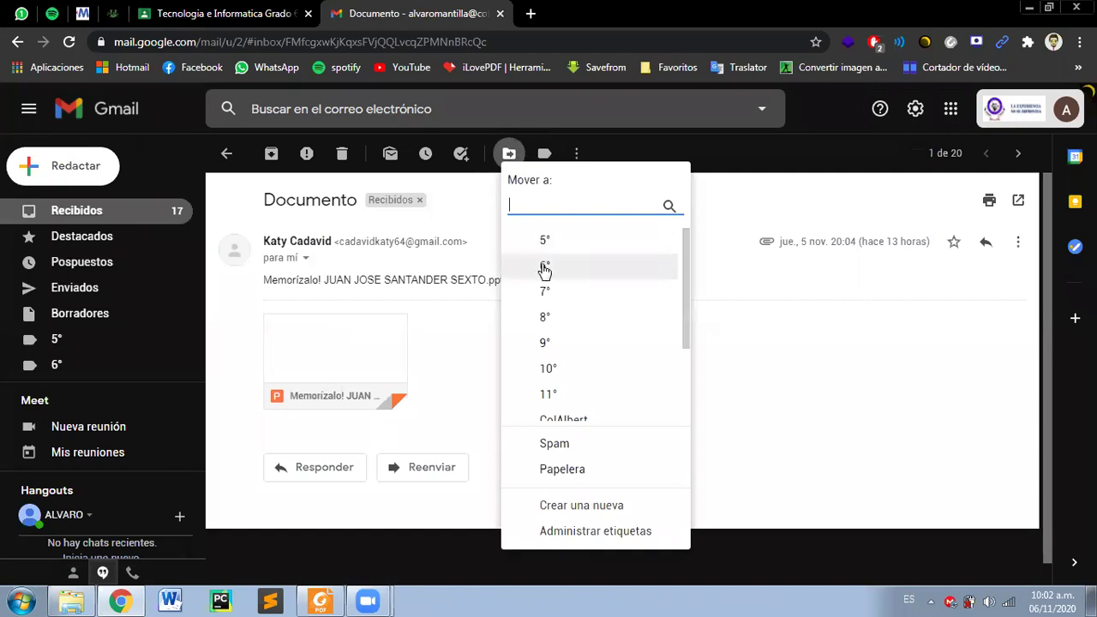
pyautogui.click(544, 269)
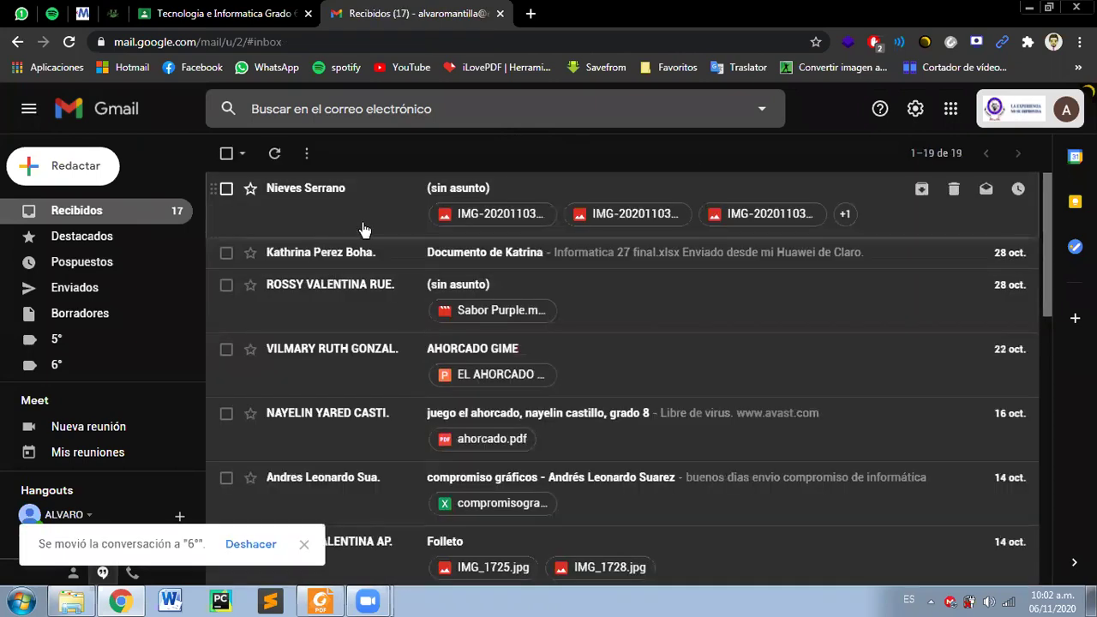
pyautogui.click(363, 382)
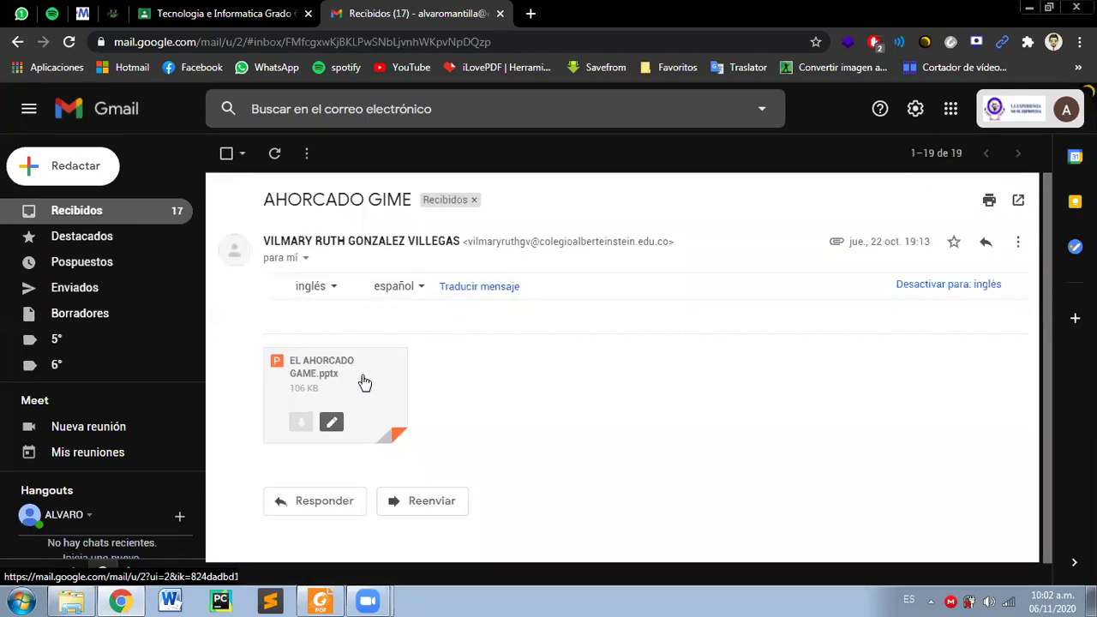
# Open the 'Notas y actividades Informat' spreadsheet from 2020 > Notas > 4 in Excel, returning to Chrome
pyautogui.click(71, 600)
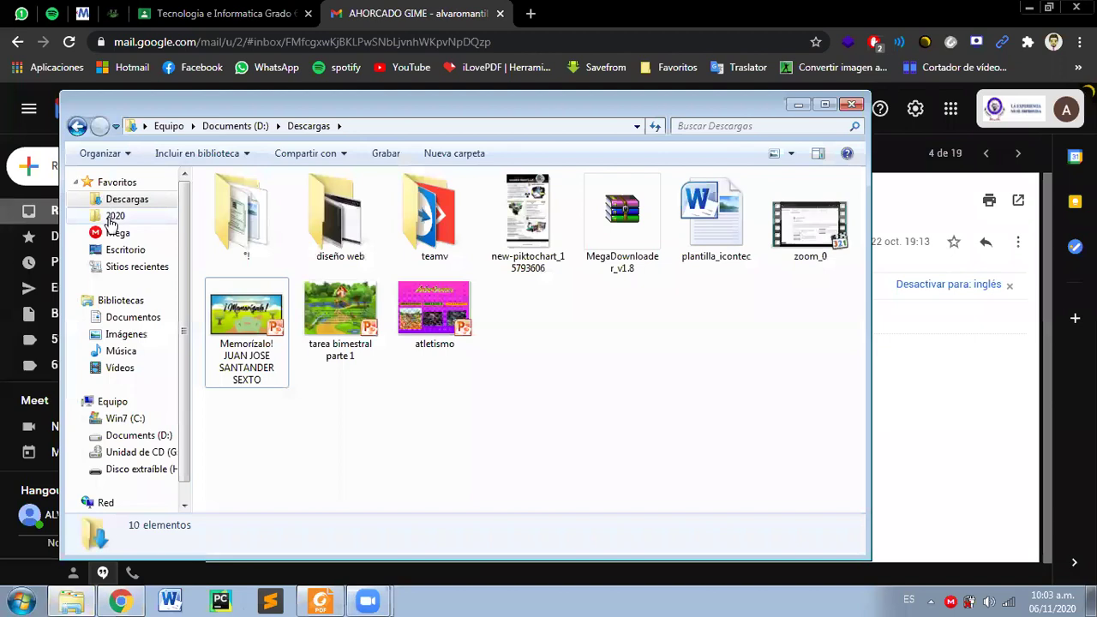
pyautogui.click(114, 216)
pyautogui.doubleClick(248, 304)
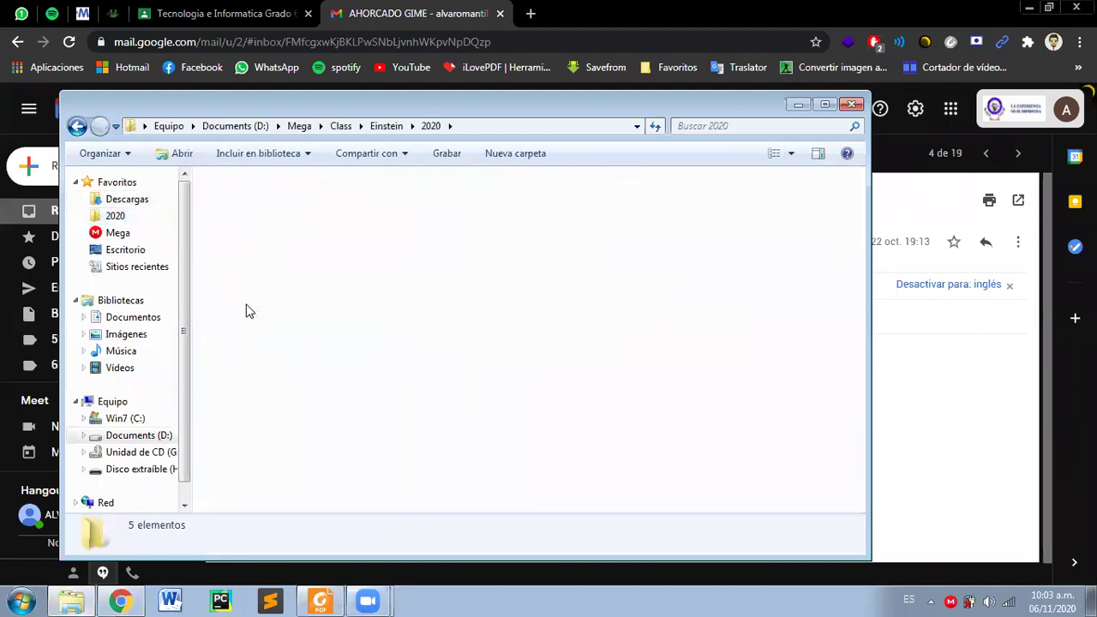
pyautogui.doubleClick(266, 251)
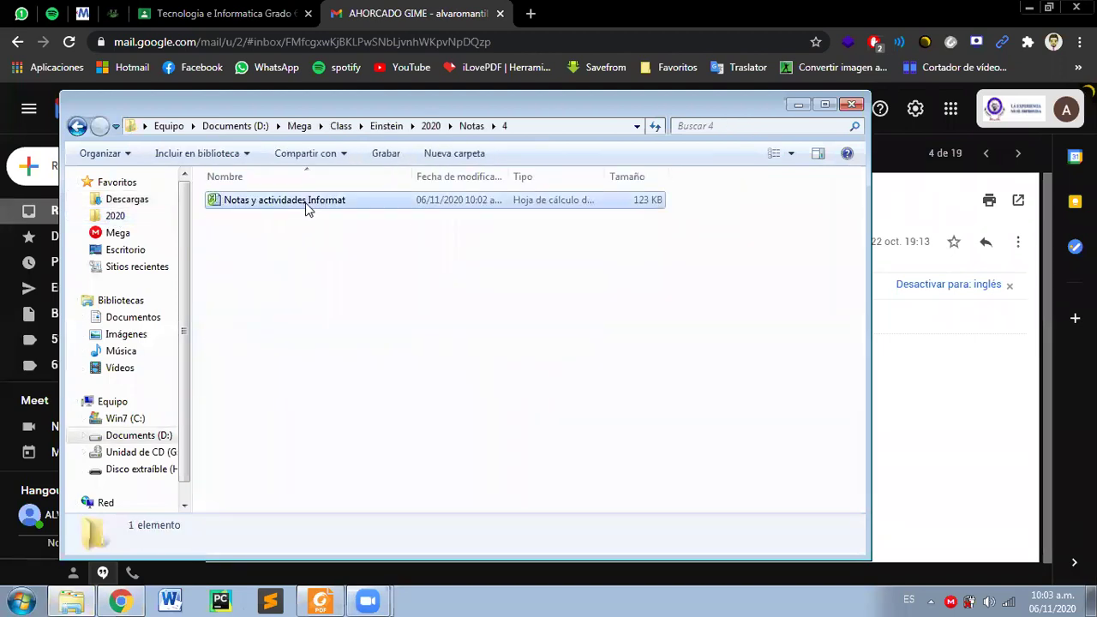
pyautogui.doubleClick(305, 202)
pyautogui.click(623, 26)
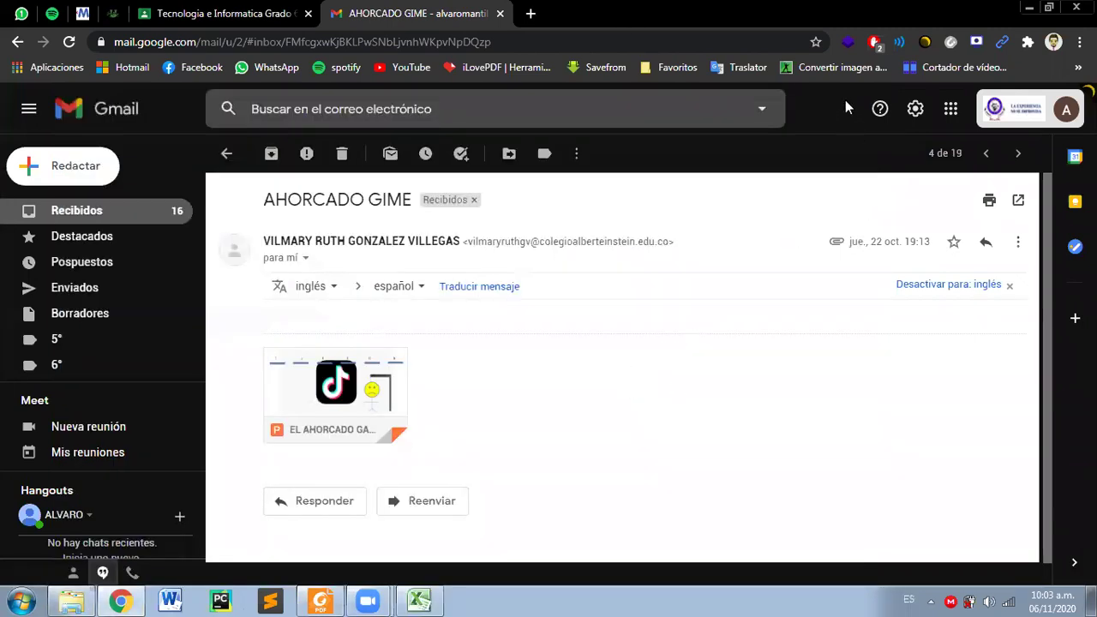
pyautogui.click(976, 45)
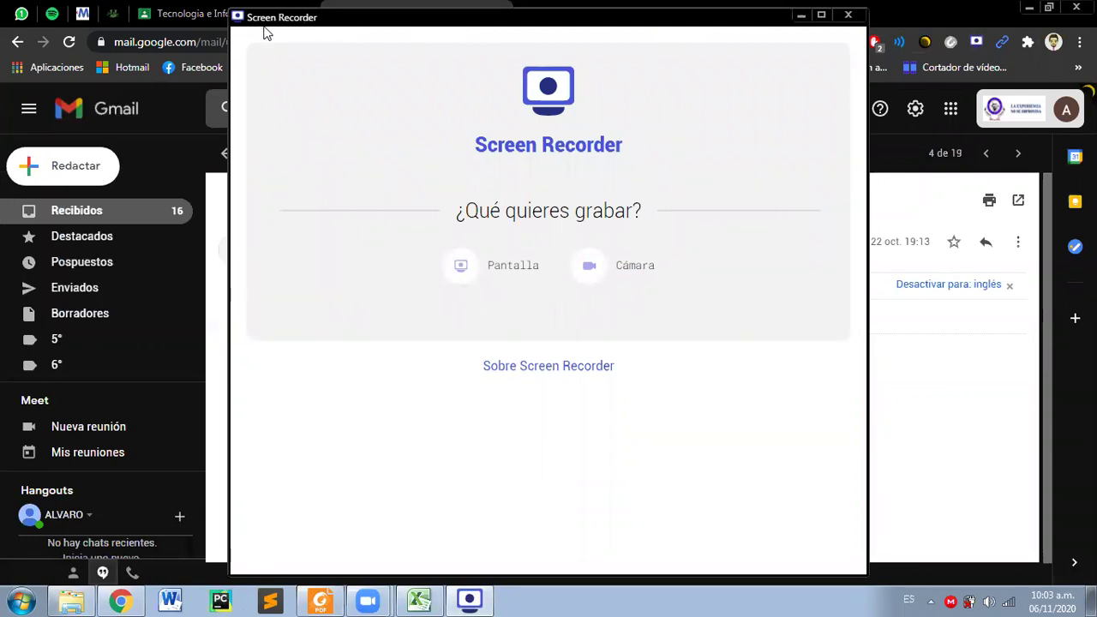
pyautogui.click(848, 16)
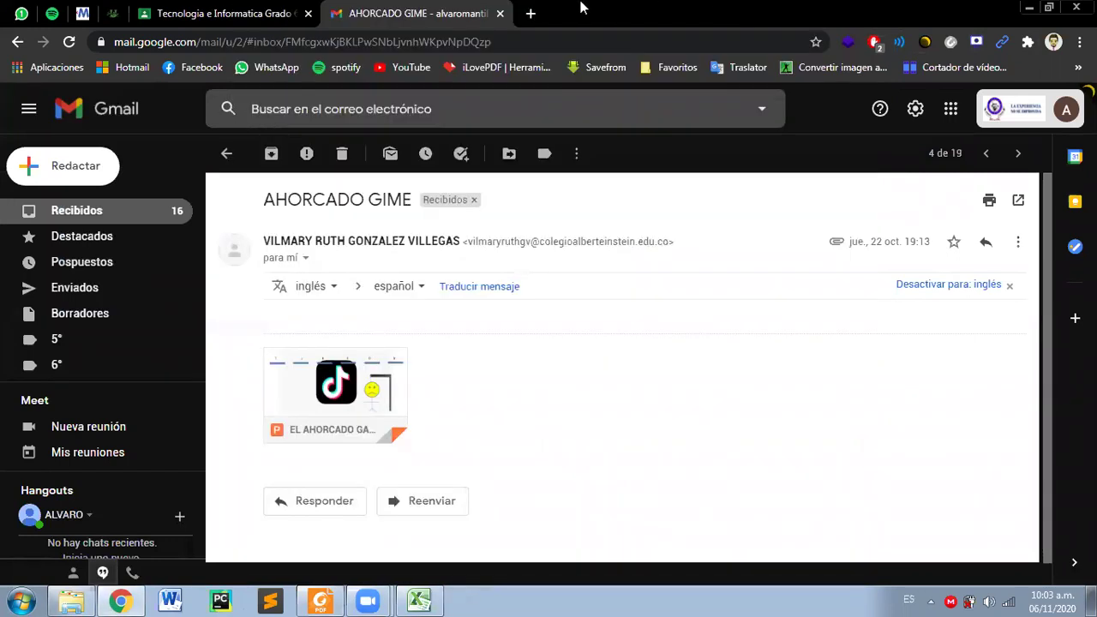
# Search Google for 'screen recorder' and open the Screen Recorder - Grabador de pantalla Web Store page
pyautogui.click(531, 15)
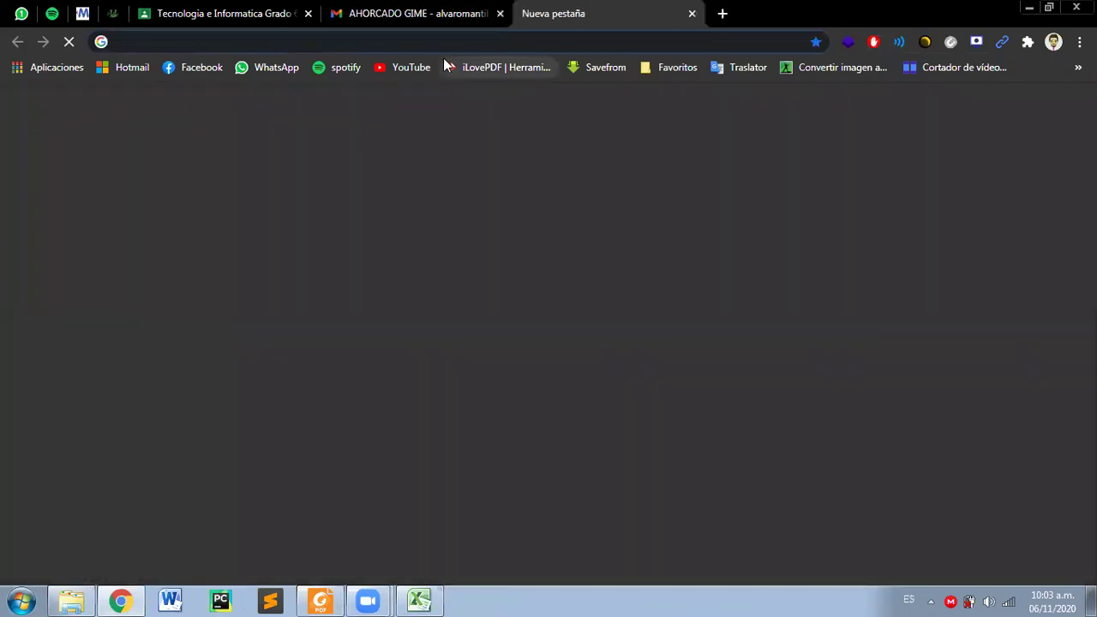
pyautogui.write('screen reco')
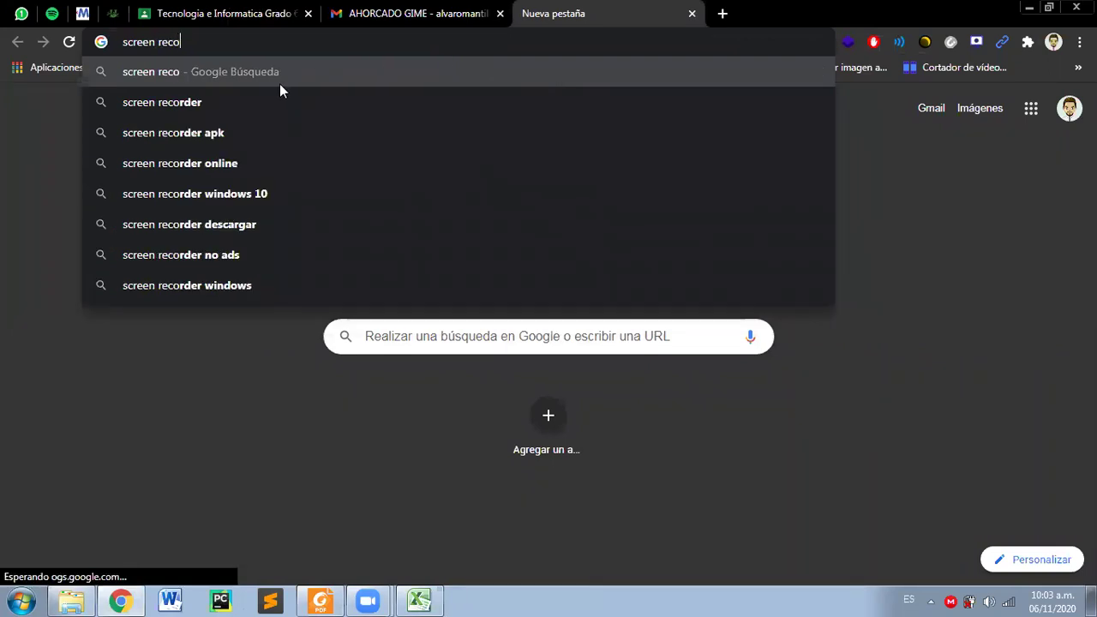
pyautogui.click(264, 101)
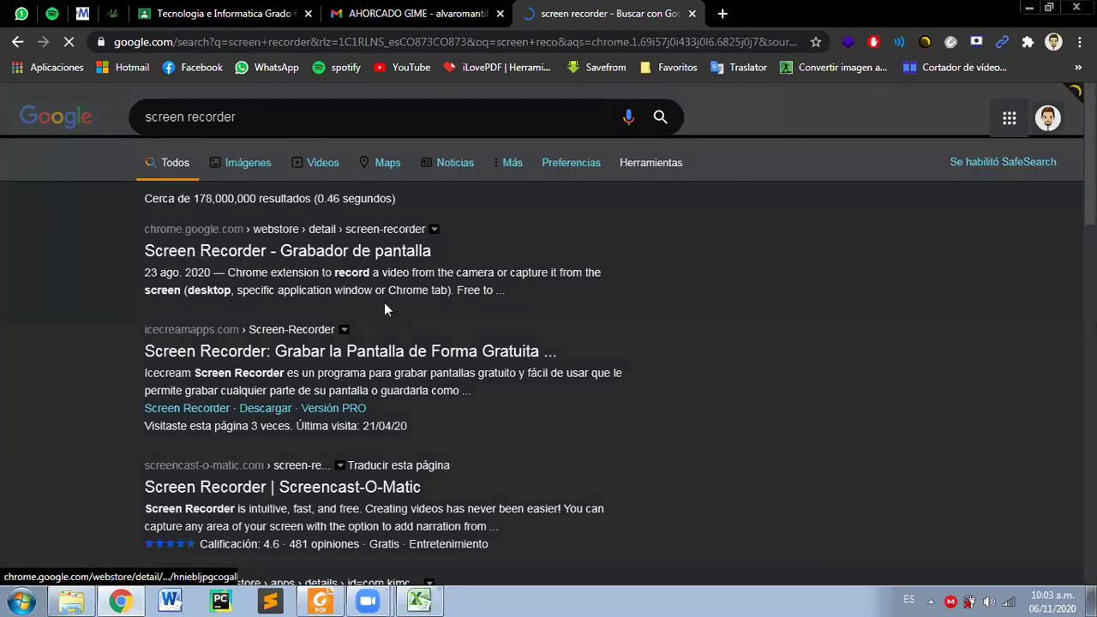
pyautogui.click(304, 260)
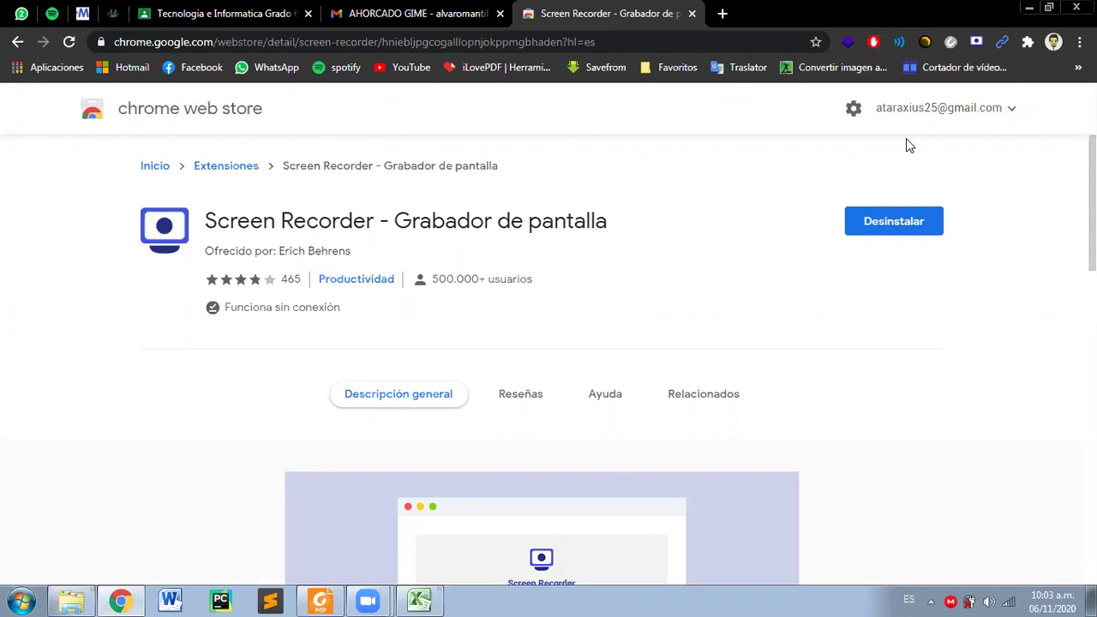
# Check the installed extensions list, then select and deselect the Screen Recorder title text
pyautogui.click(1028, 42)
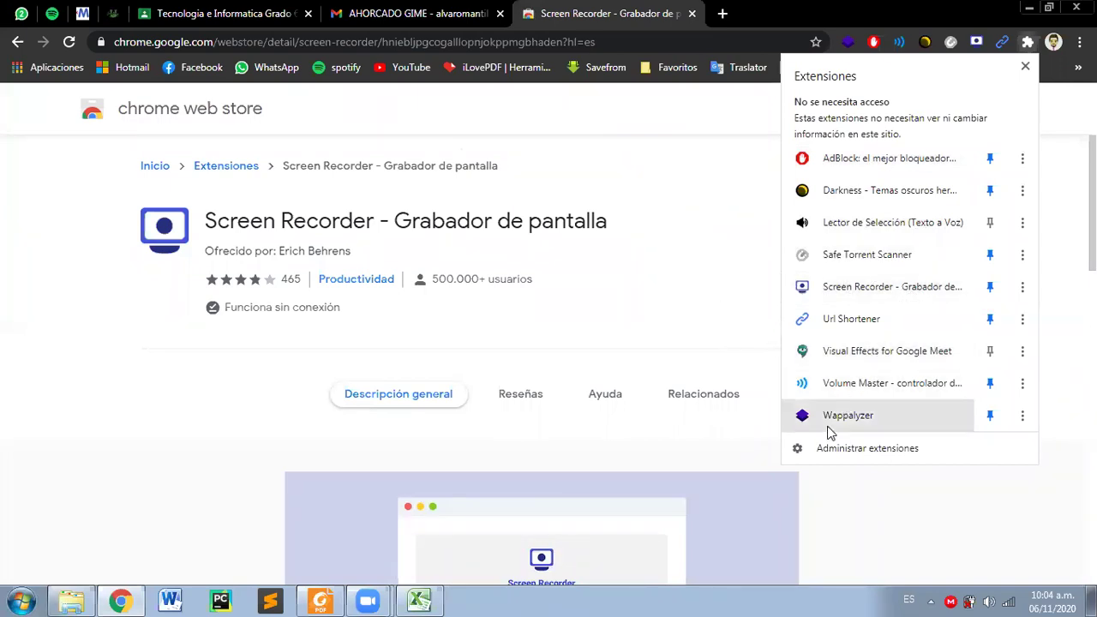
pyautogui.click(614, 210)
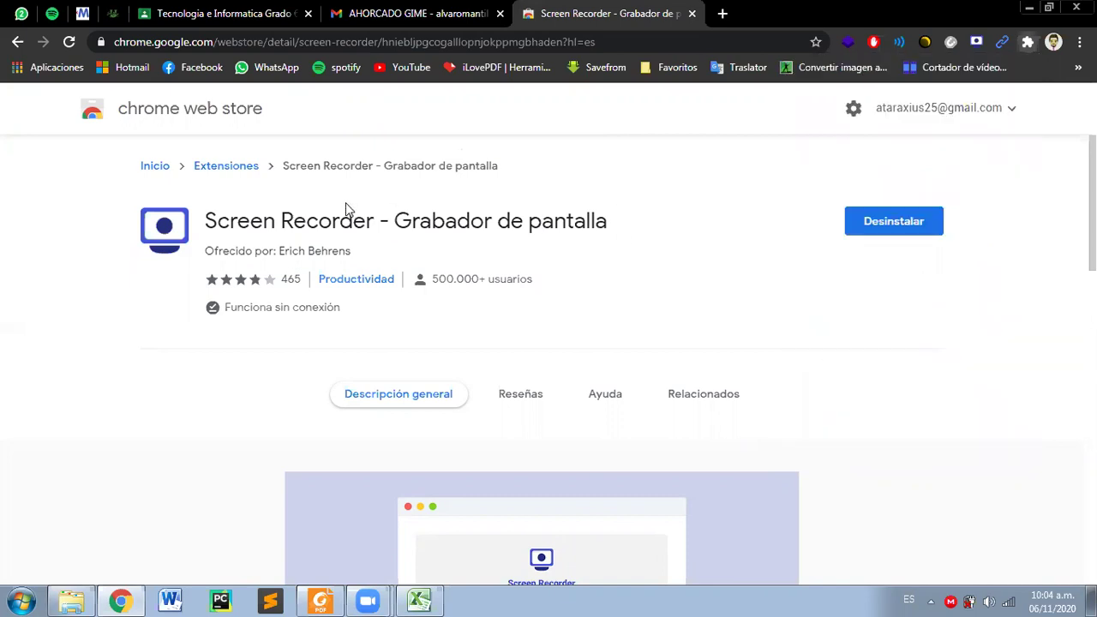
pyautogui.moveTo(373, 221); pyautogui.dragTo(208, 218)
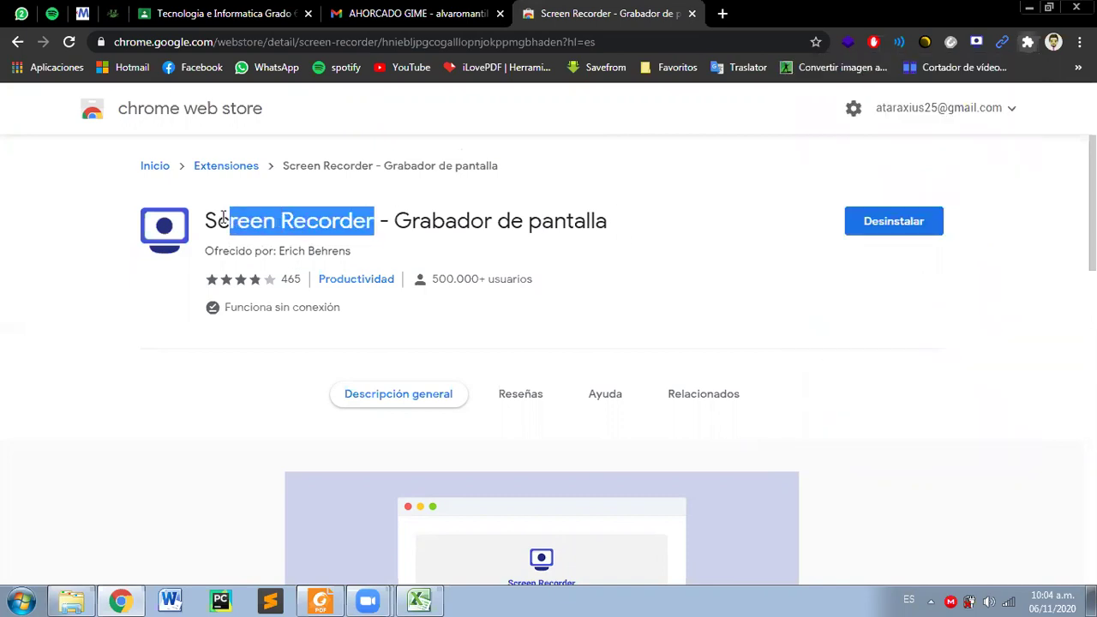
pyautogui.click(655, 216)
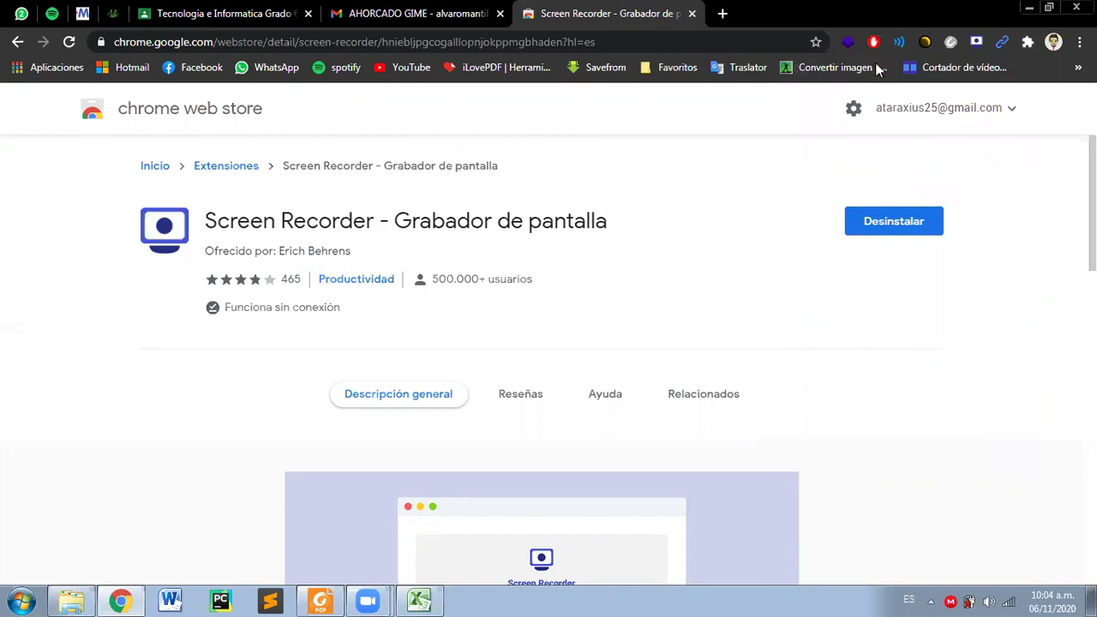
# In the Screen Recorder popup, choose Pantalla as the source and Micrófono for audio
pyautogui.click(978, 43)
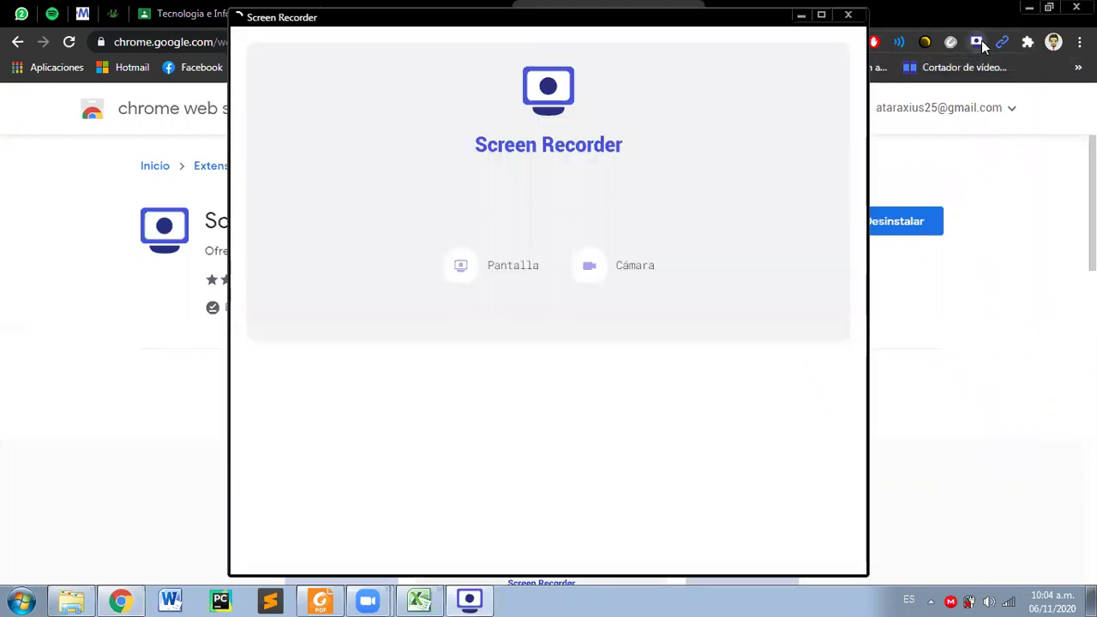
pyautogui.click(472, 263)
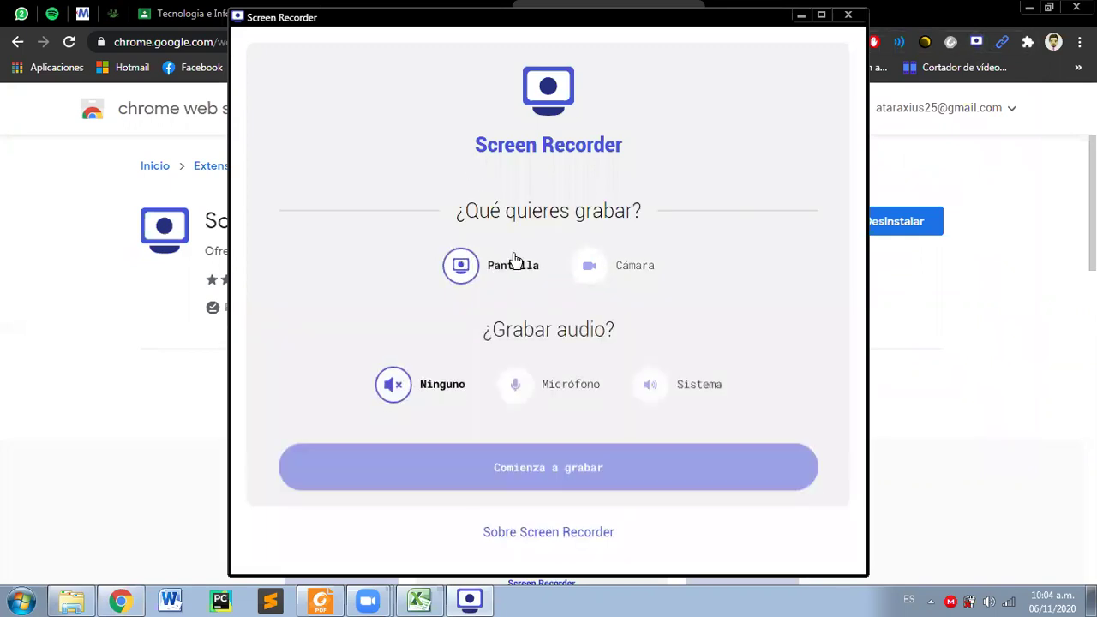
pyautogui.click(632, 265)
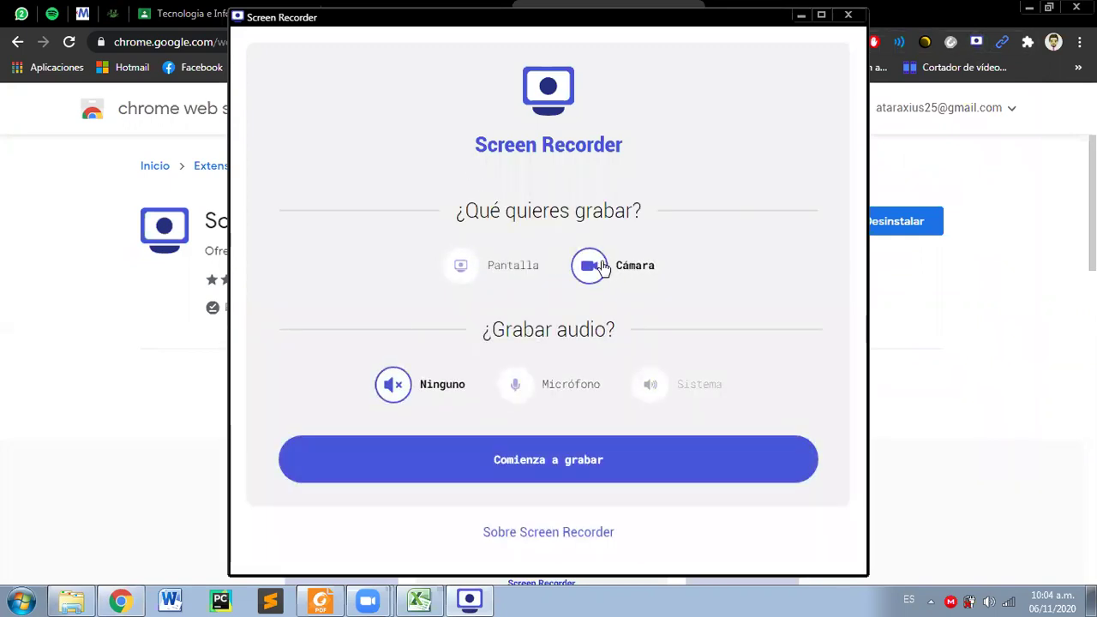
pyautogui.click(491, 273)
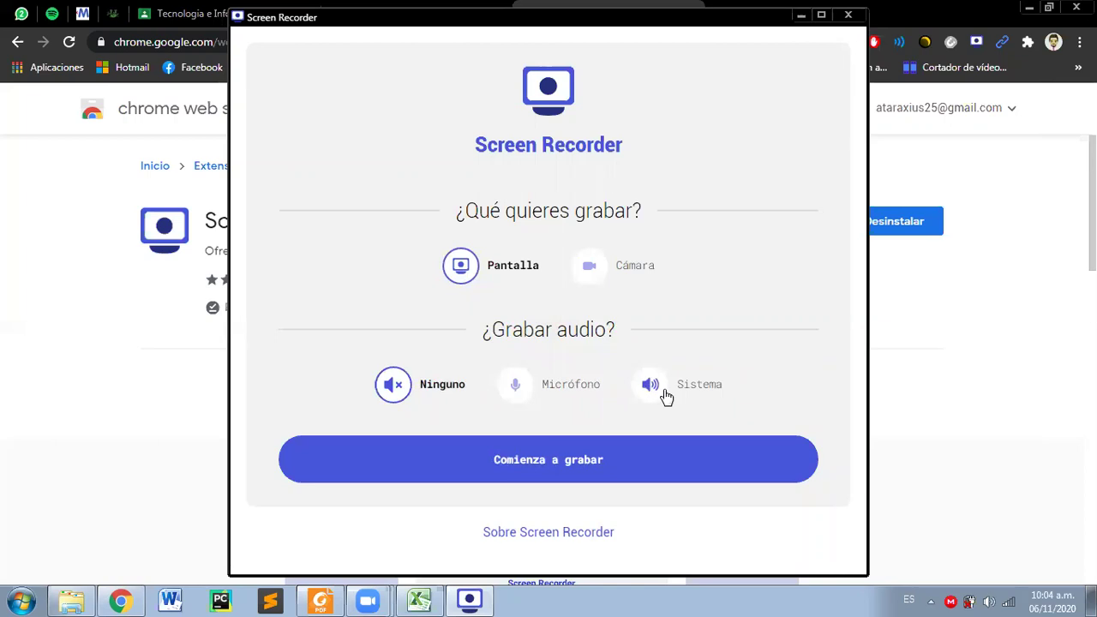
pyautogui.click(574, 390)
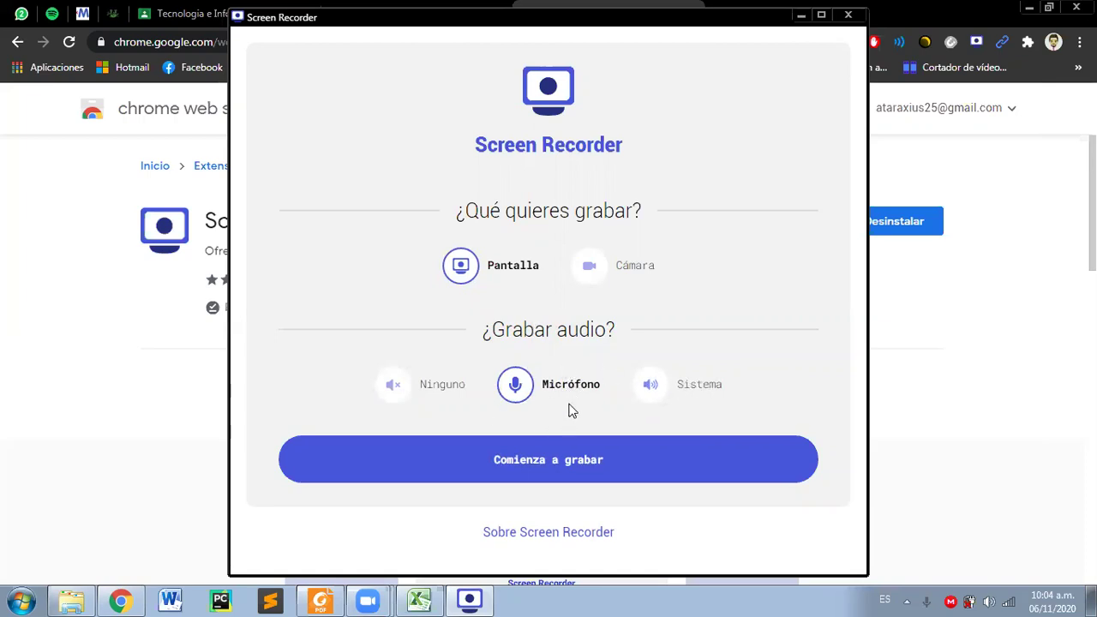
# Start recording Tu pantalla completa with Compartir, then minimize the recorder window
pyautogui.click(560, 461)
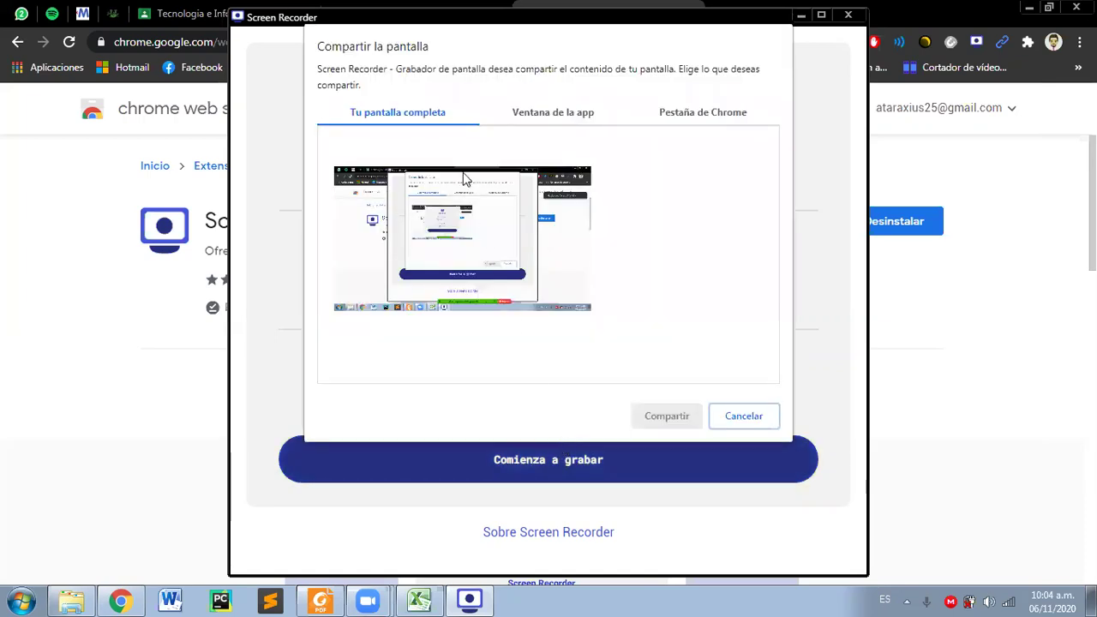
pyautogui.click(551, 115)
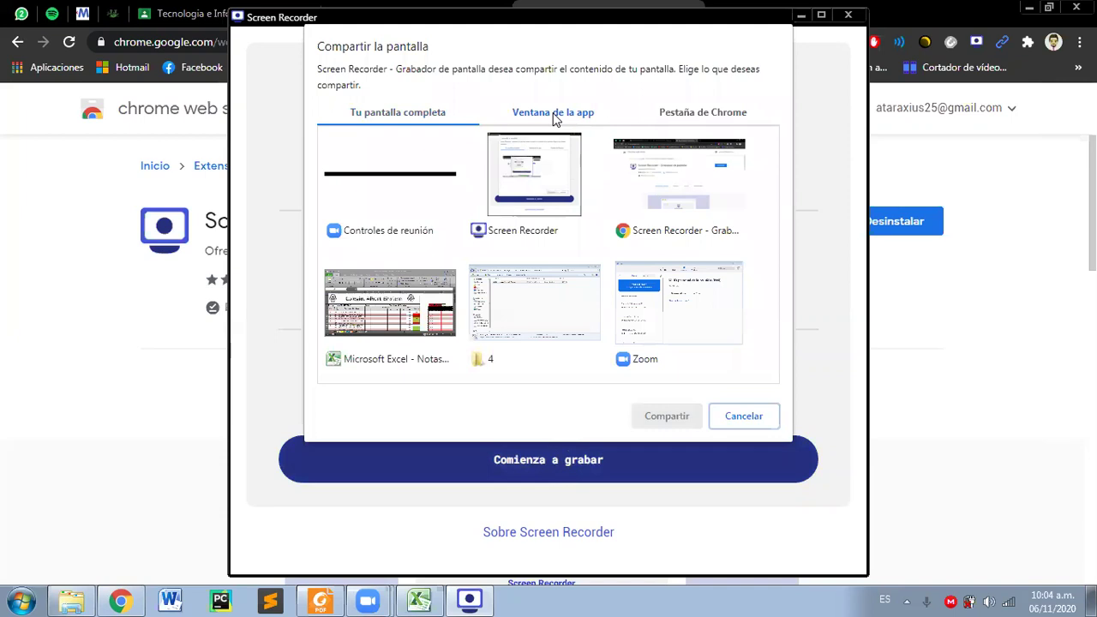
pyautogui.click(676, 120)
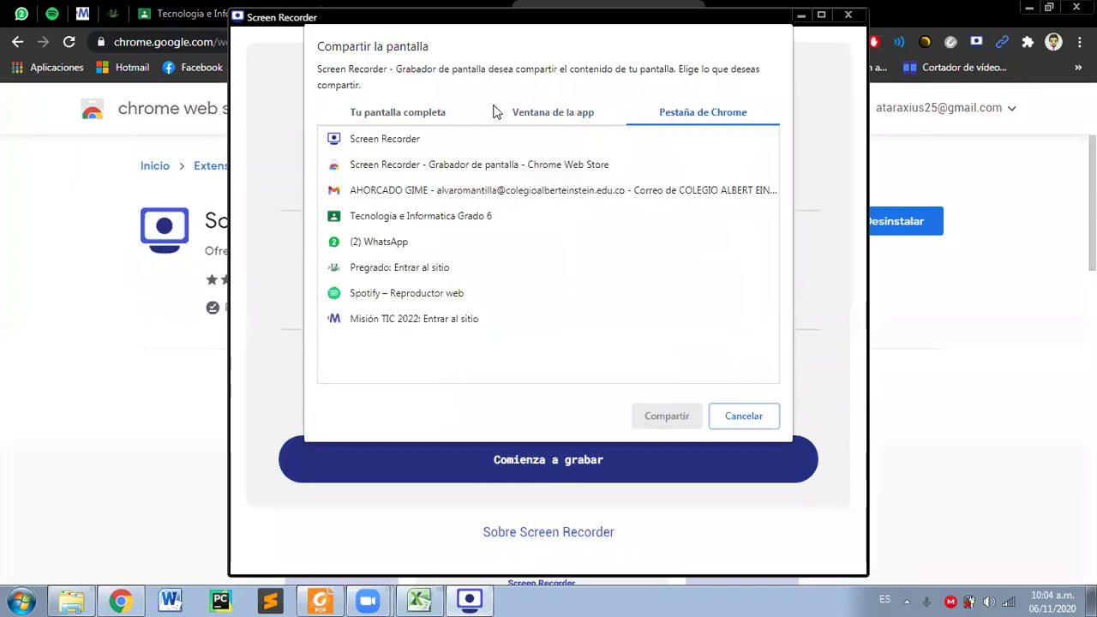
pyautogui.click(420, 113)
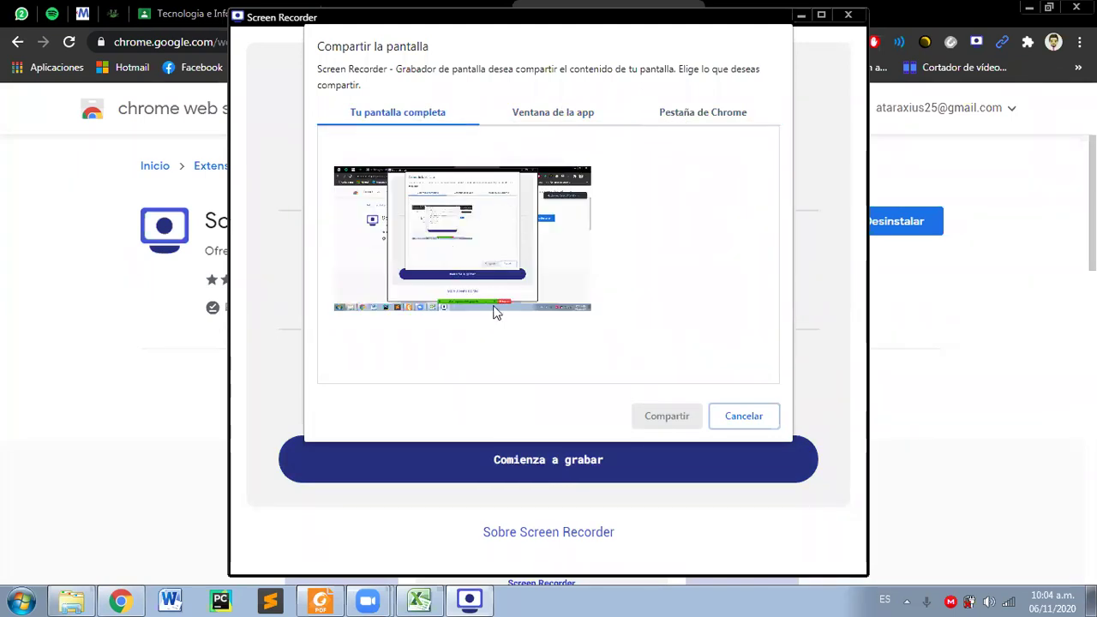
pyautogui.click(601, 296)
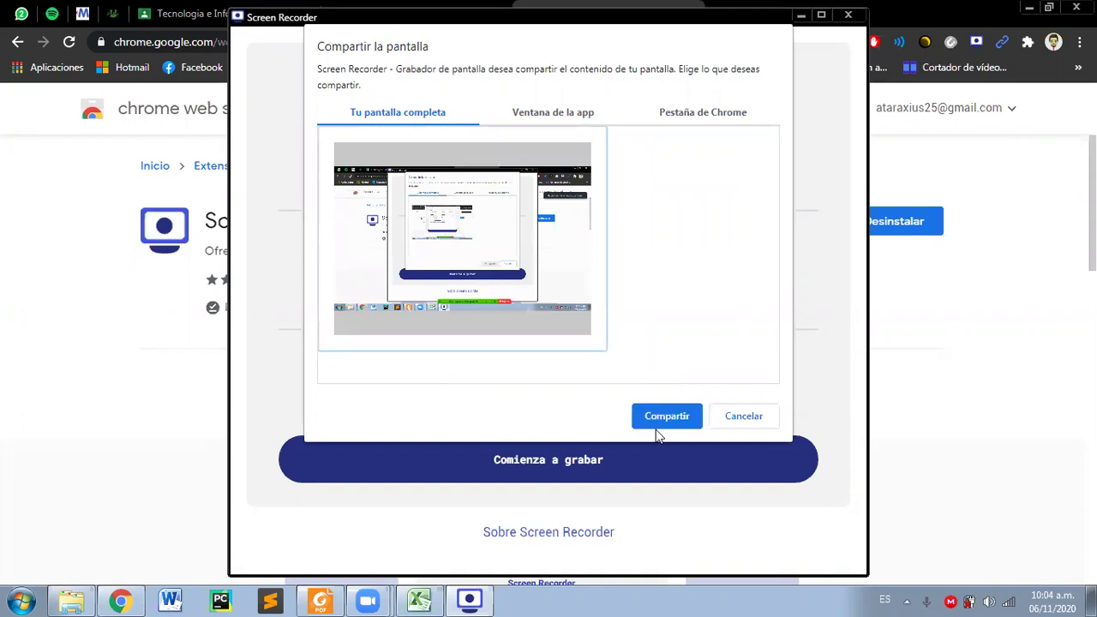
pyautogui.click(667, 416)
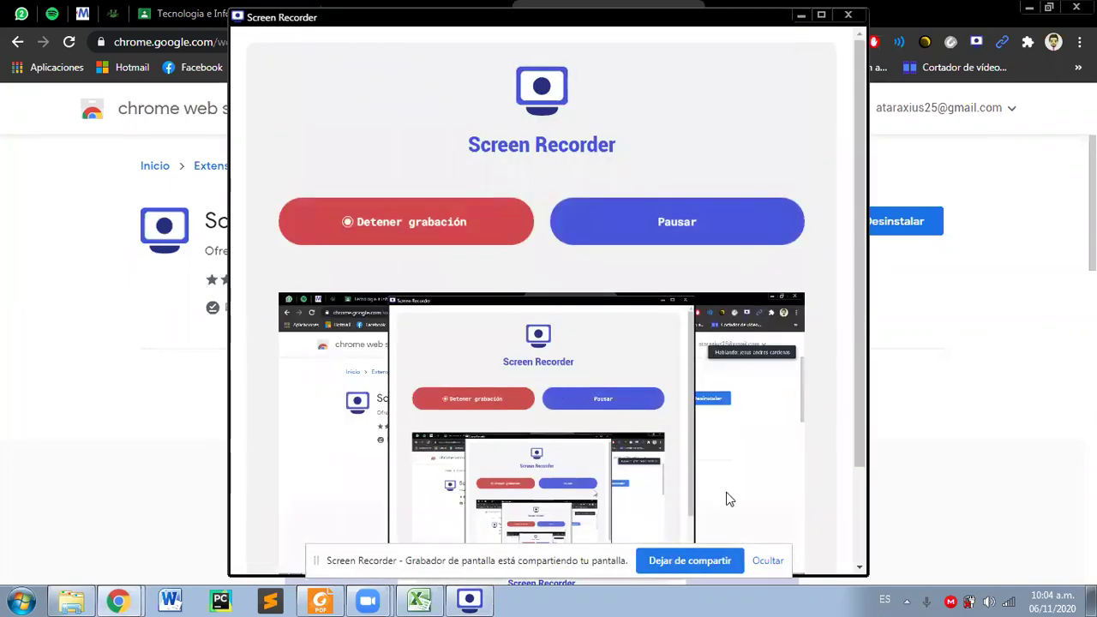
pyautogui.click(800, 15)
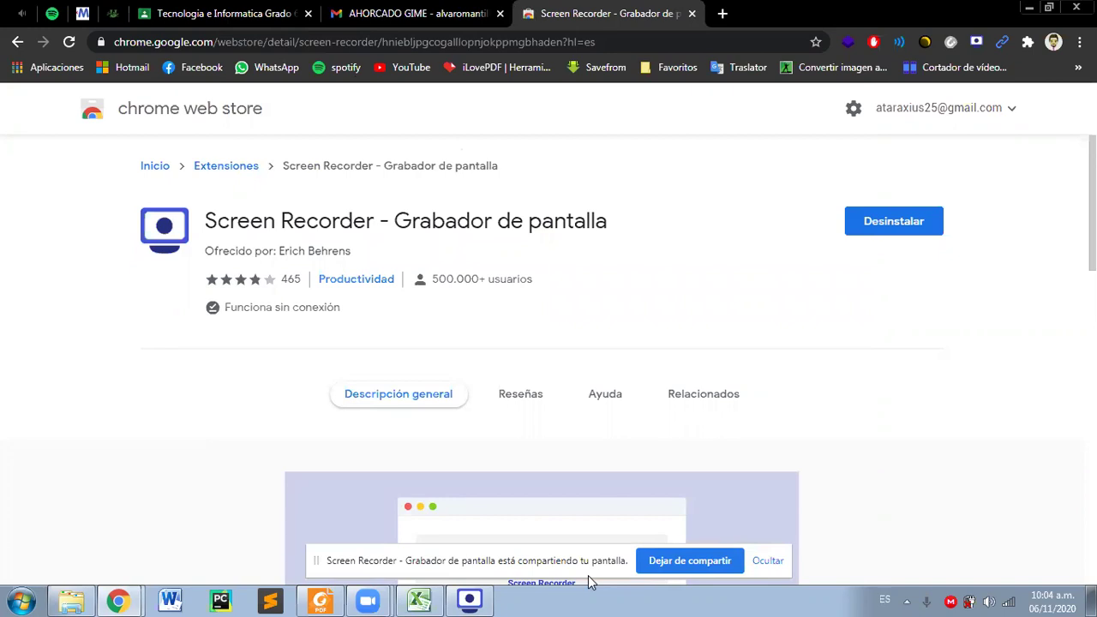
# Stop the screen recording and save it as screen-capture.webm
pyautogui.click(767, 564)
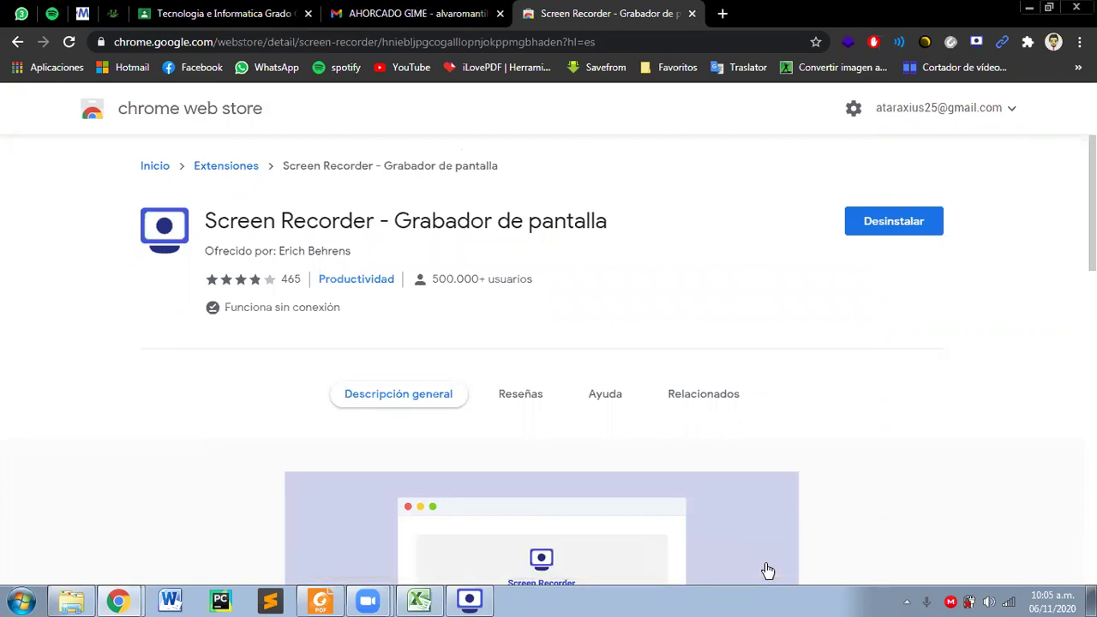
pyautogui.click(469, 600)
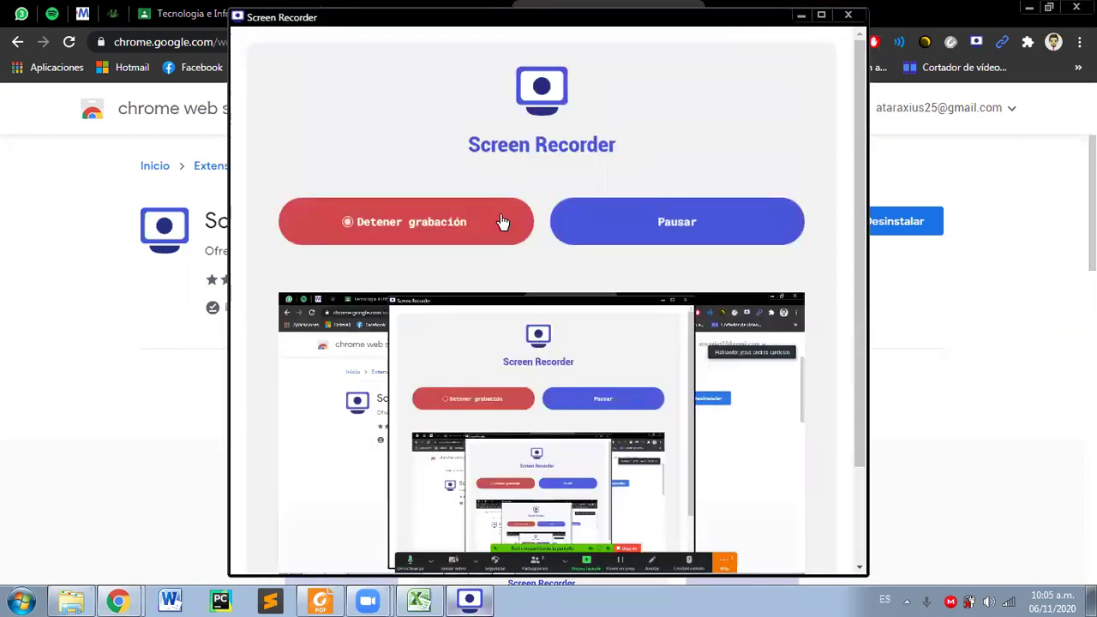
pyautogui.click(431, 222)
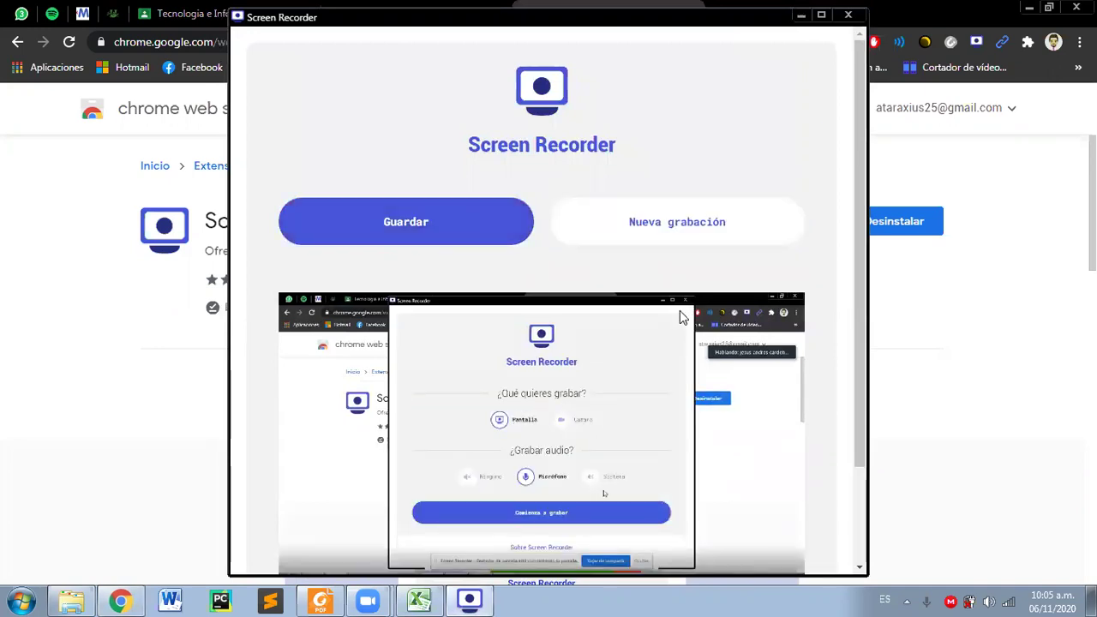
pyautogui.click(439, 227)
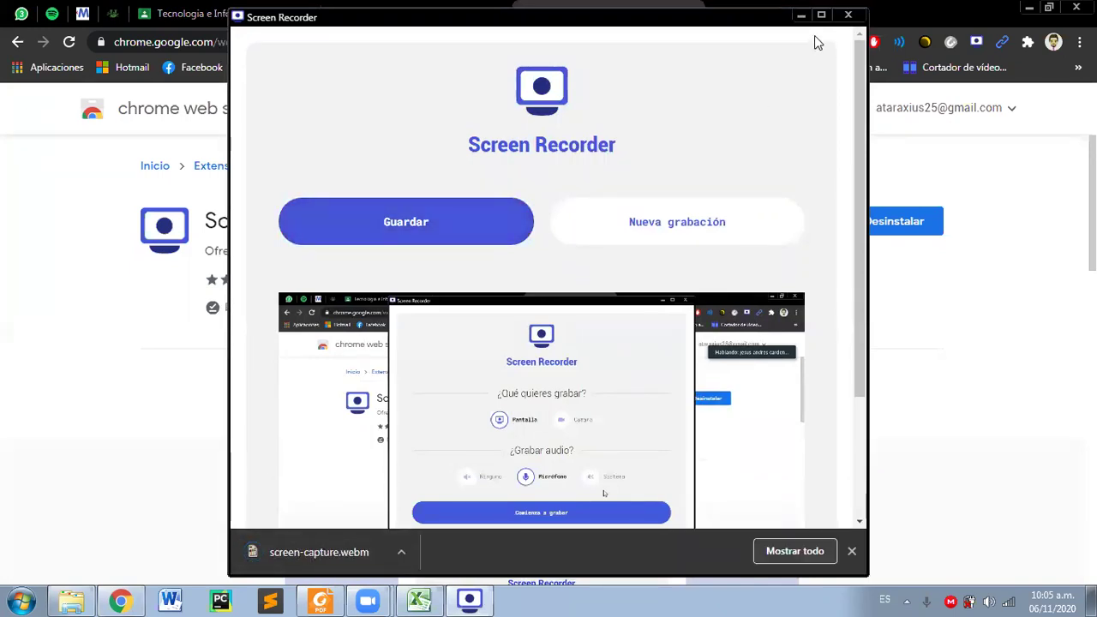
# Close the recorder and the Web Store tab, and bring up the Excel grades workbook
pyautogui.click(848, 15)
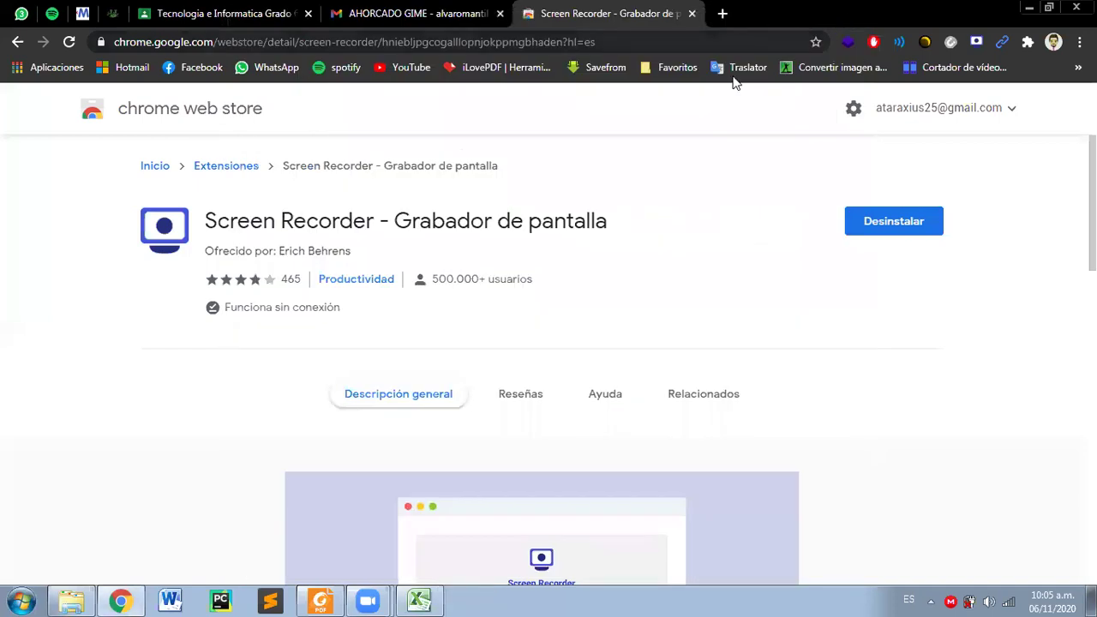
pyautogui.click(692, 14)
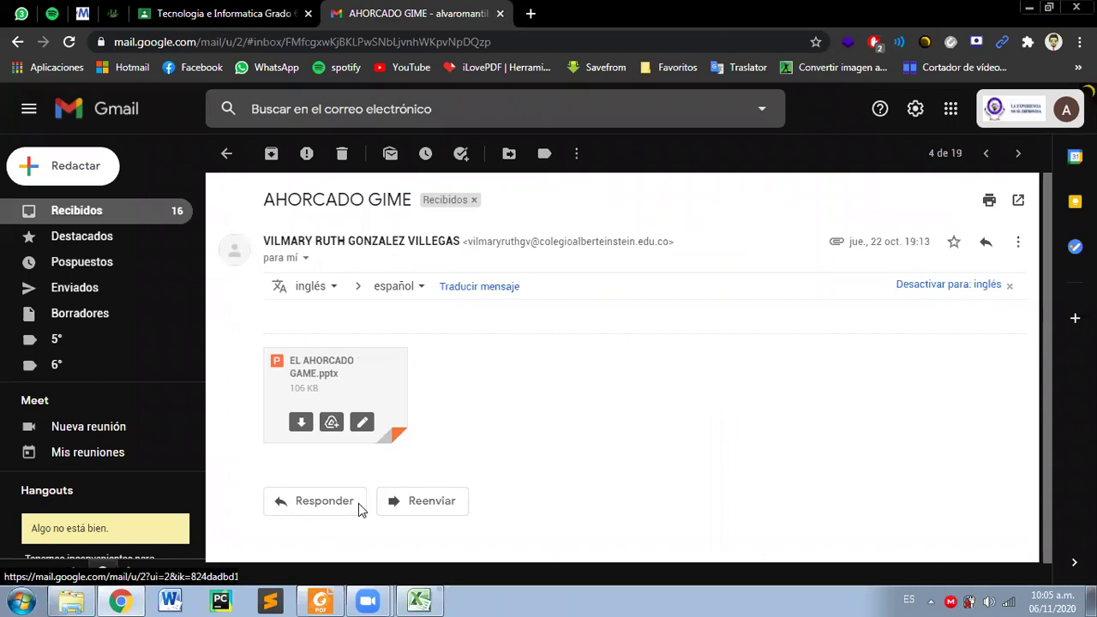
pyautogui.click(419, 601)
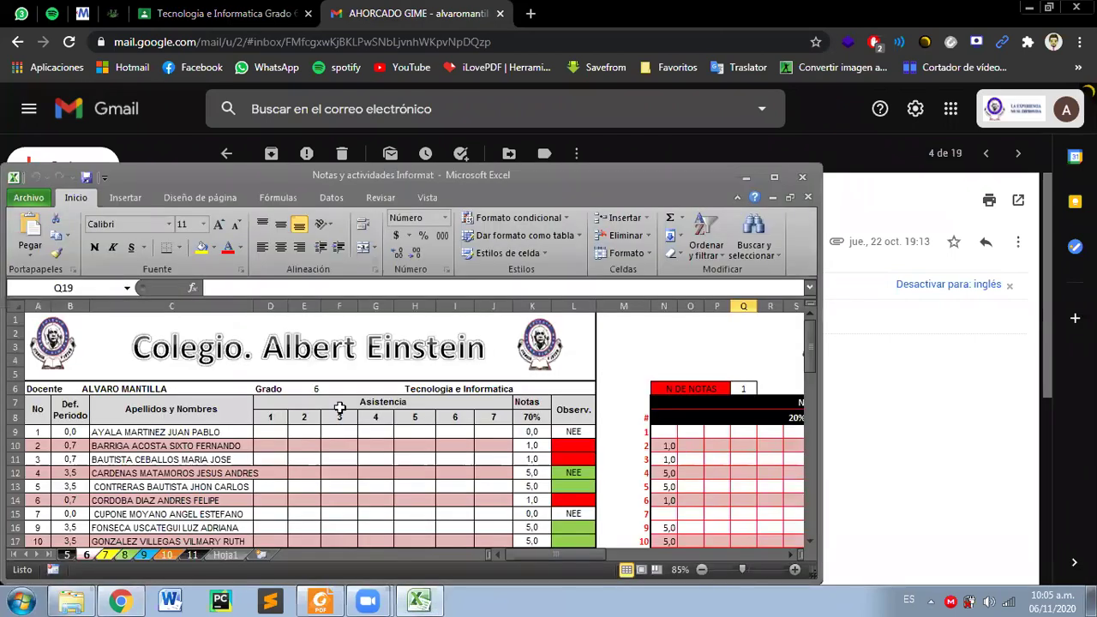
# Maximize the grades workbook and select several student names in the class list
pyautogui.click(775, 177)
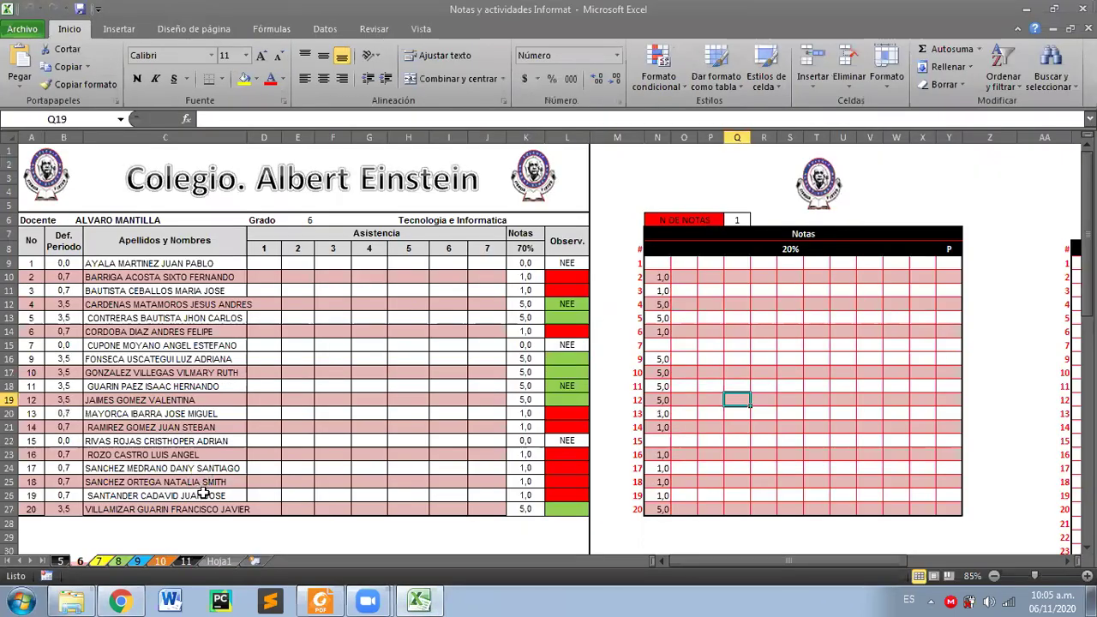
pyautogui.click(195, 413)
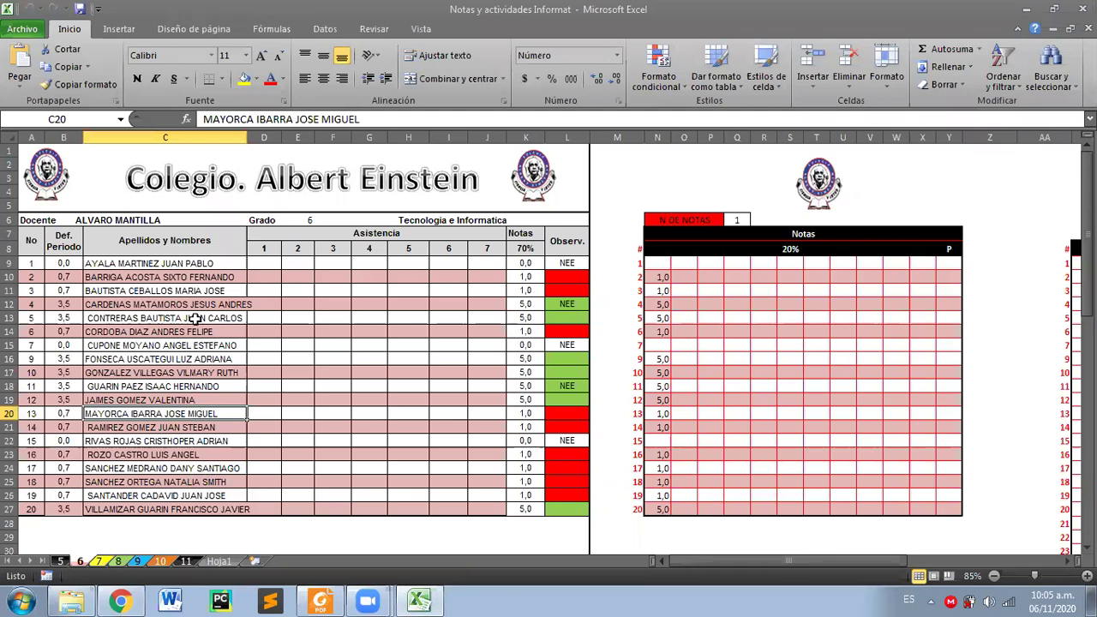
pyautogui.click(178, 481)
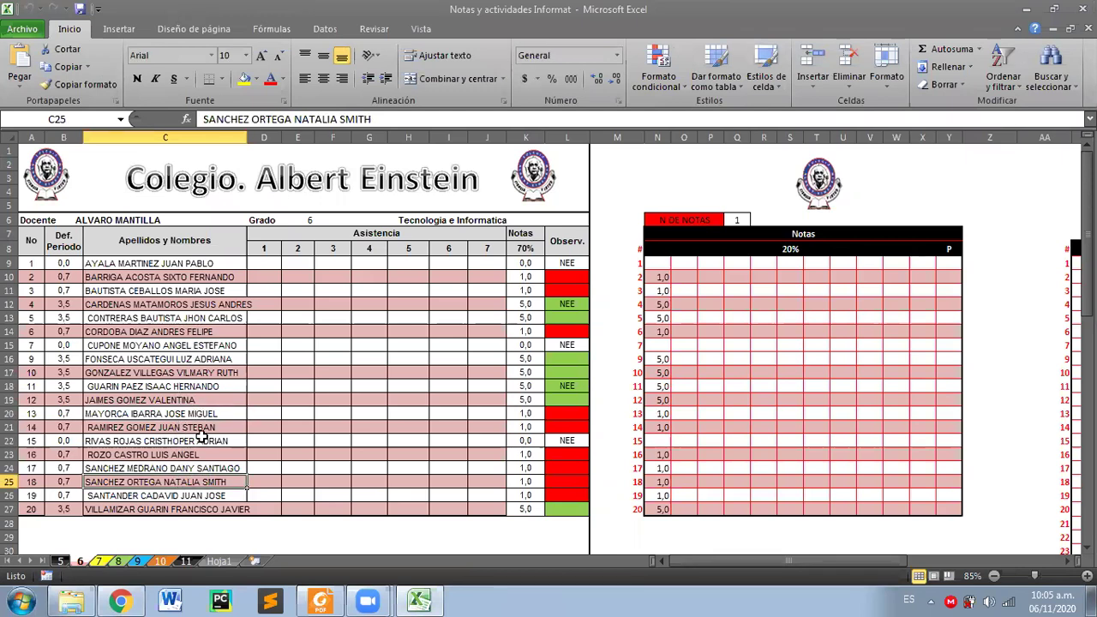
pyautogui.click(188, 374)
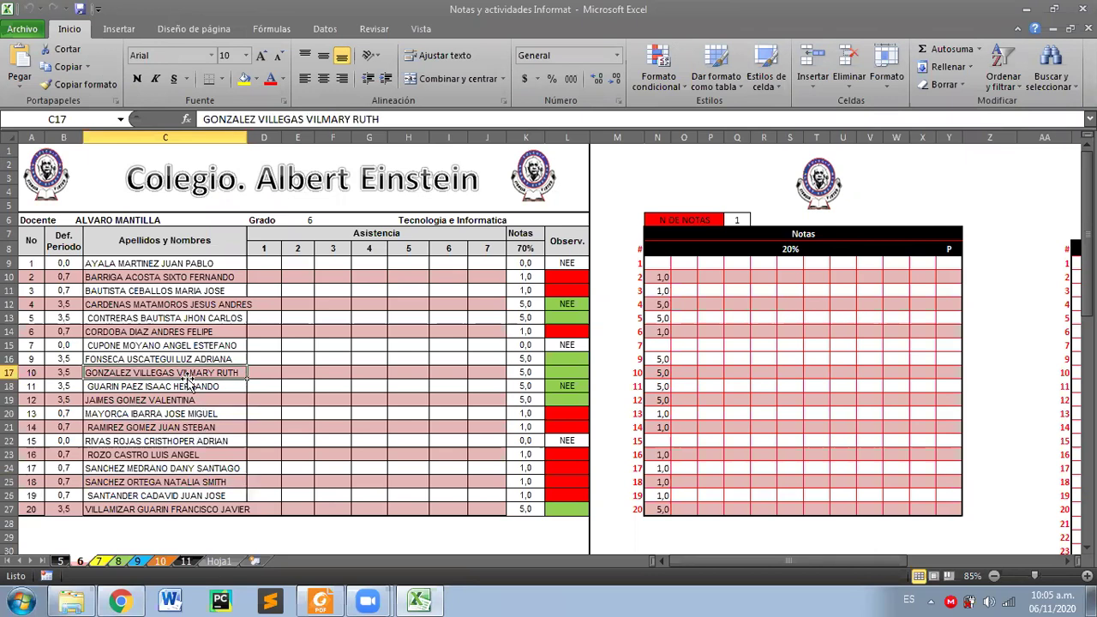
pyautogui.click(153, 509)
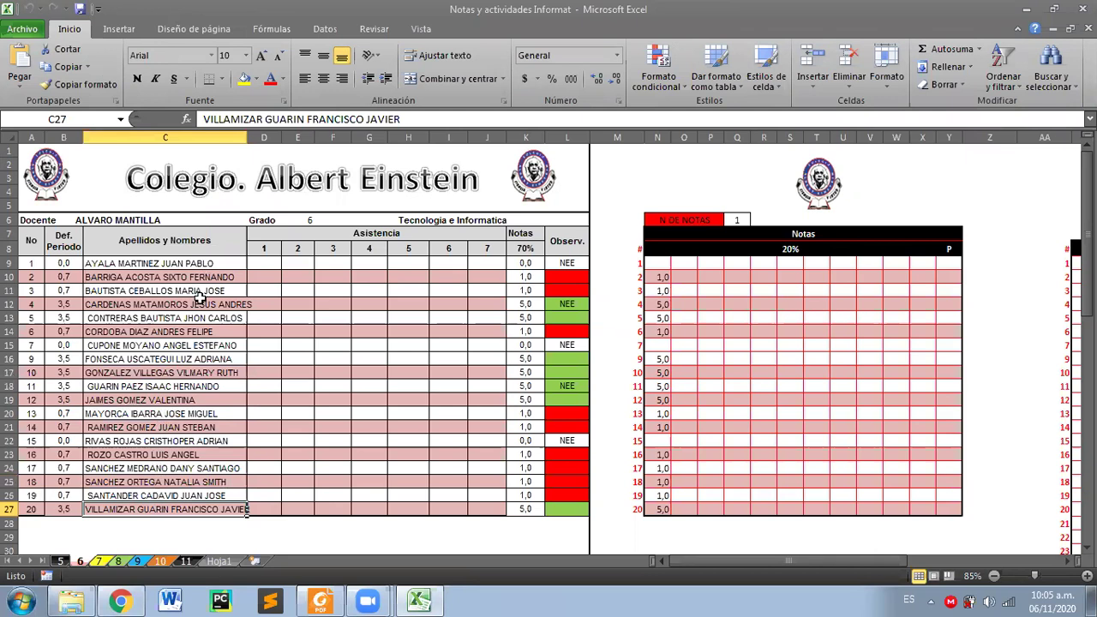
# Open Buscar y reemplazar with Opciones expanded, close it unused, then minimize the workbook
pyautogui.hotkey('ctrl', 'b')
pyautogui.click(619, 270)
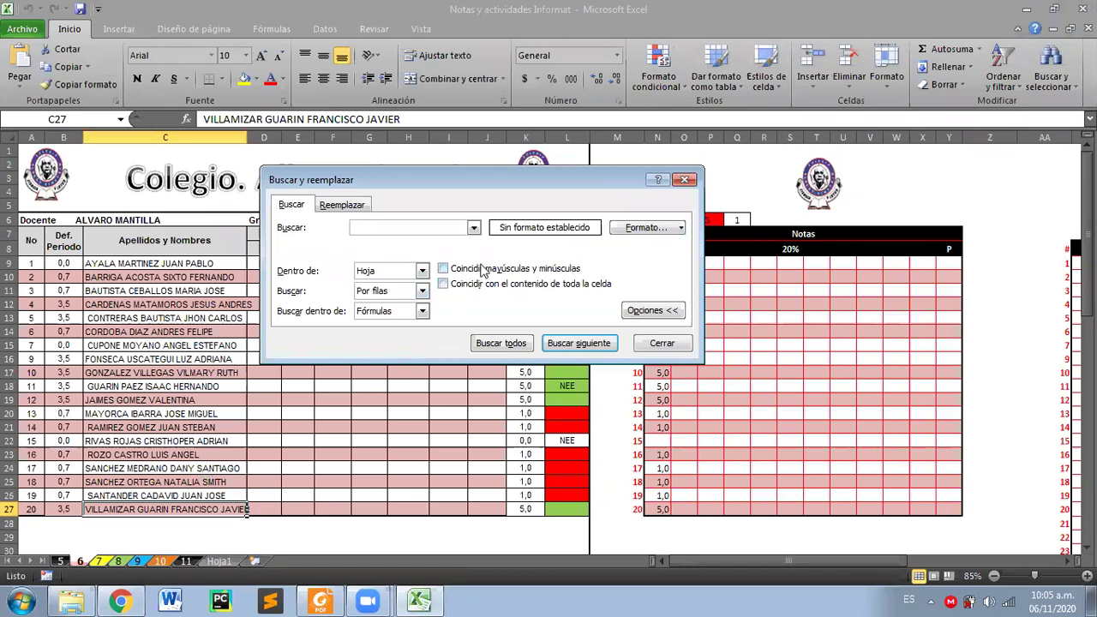
pyautogui.click(660, 345)
pyautogui.click(240, 453)
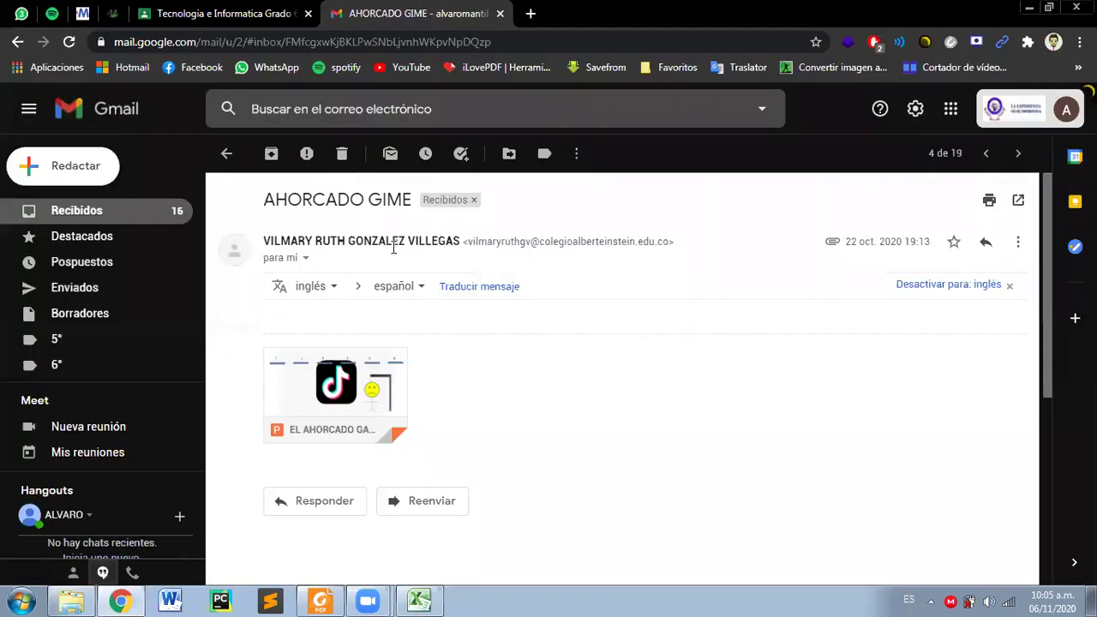
pyautogui.click(1016, 8)
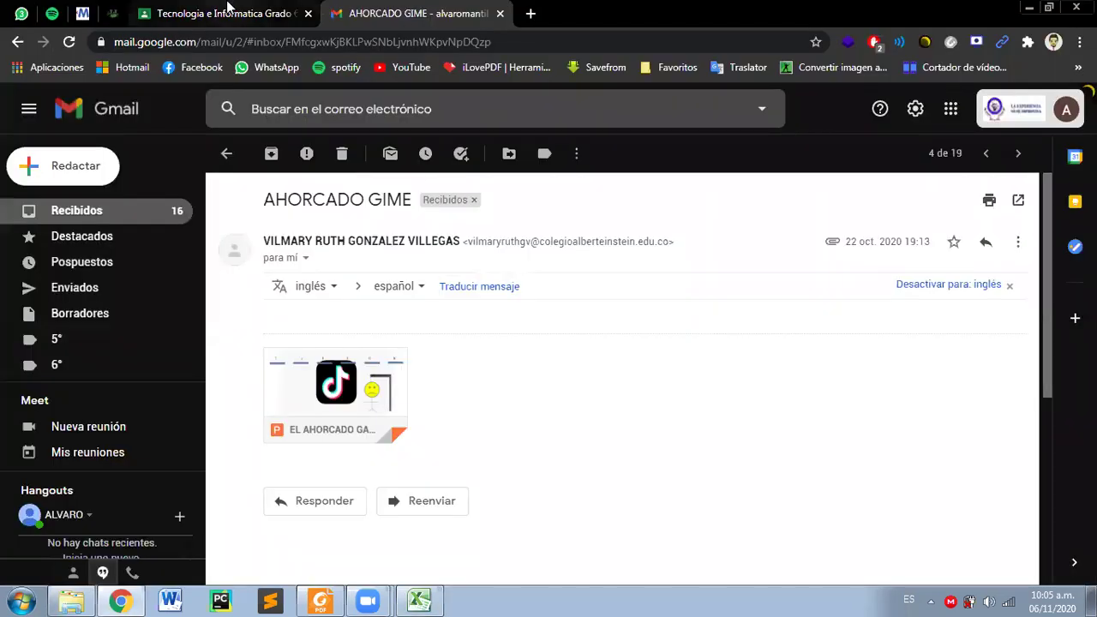
# Return to the Tecnologia e Informatica feed and open the Herramienta Accion PowerPoint maze video
pyautogui.click(257, 13)
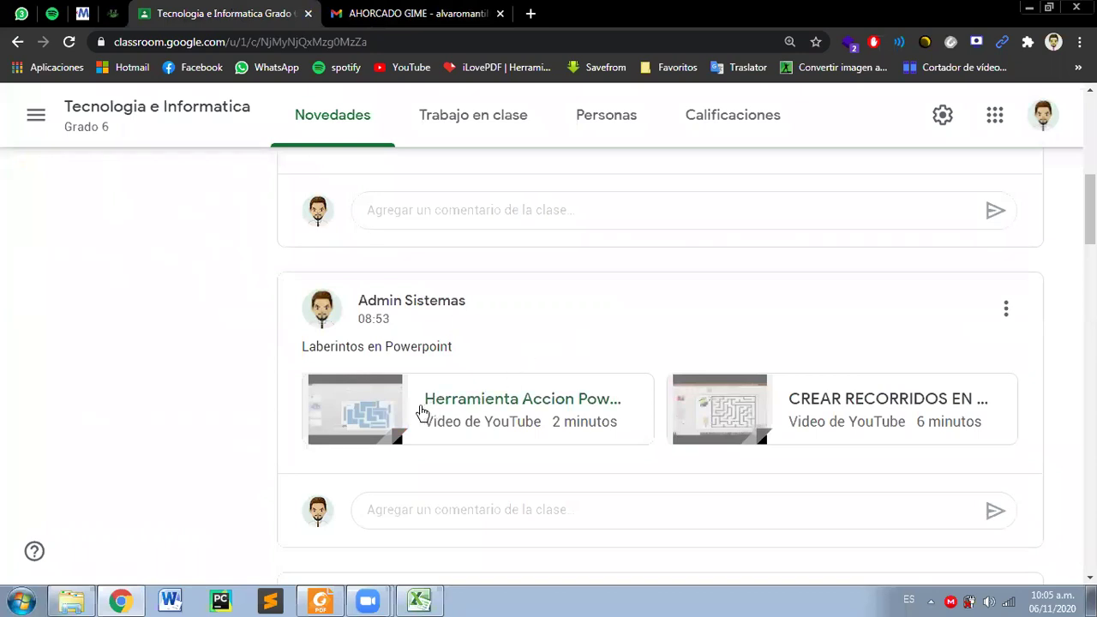
pyautogui.click(507, 403)
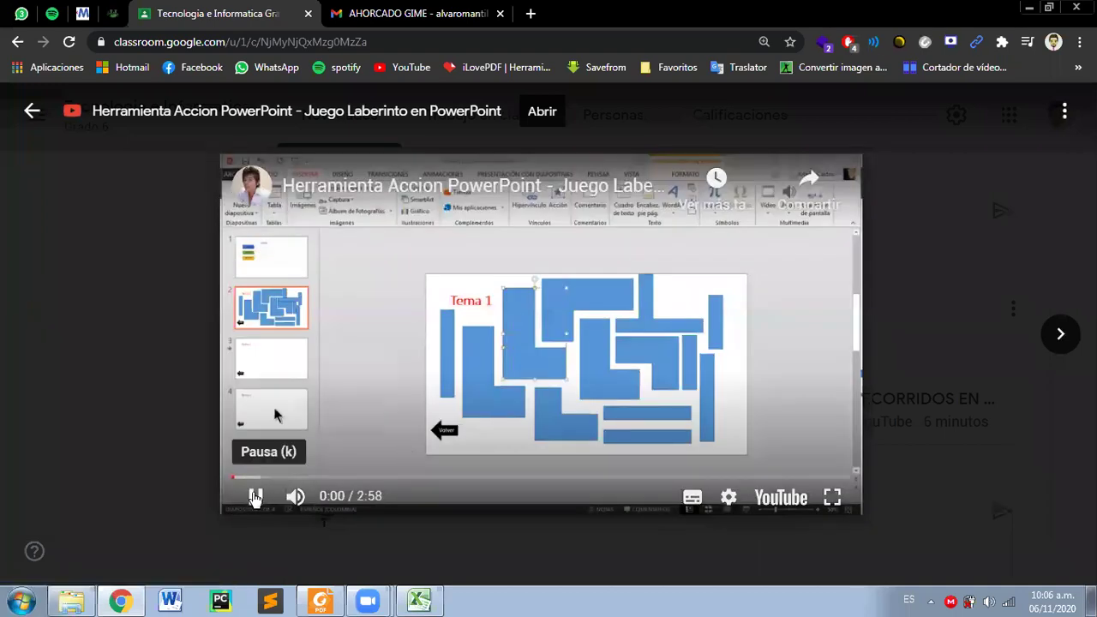
# Pause the maze tutorial at 0:01, dismiss the suggestions panel, and make it full screen
pyautogui.click(255, 496)
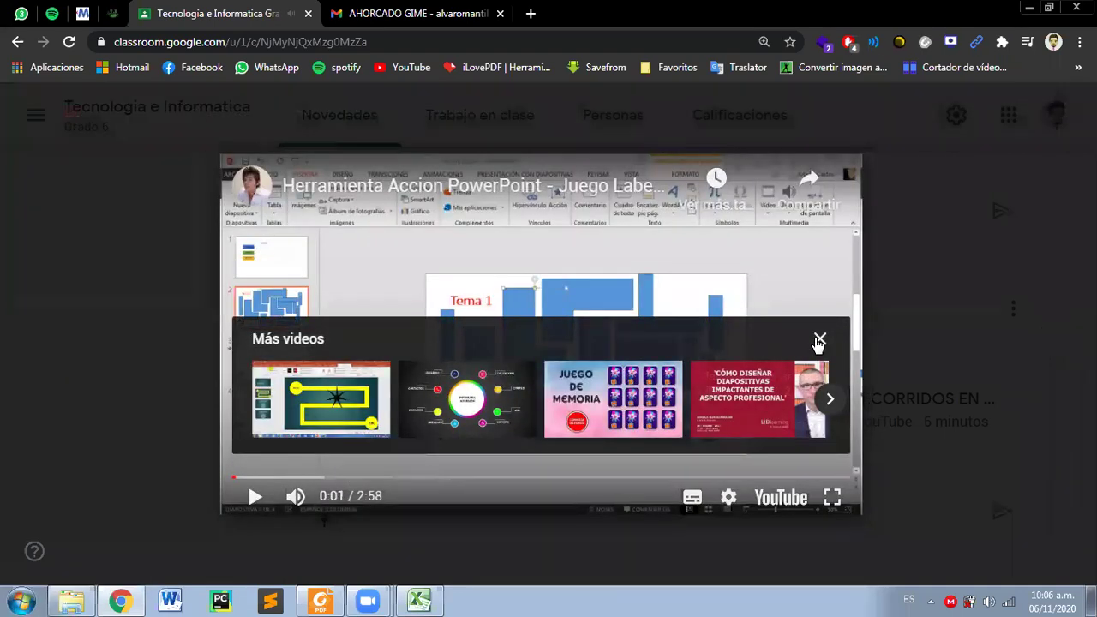
pyautogui.click(818, 341)
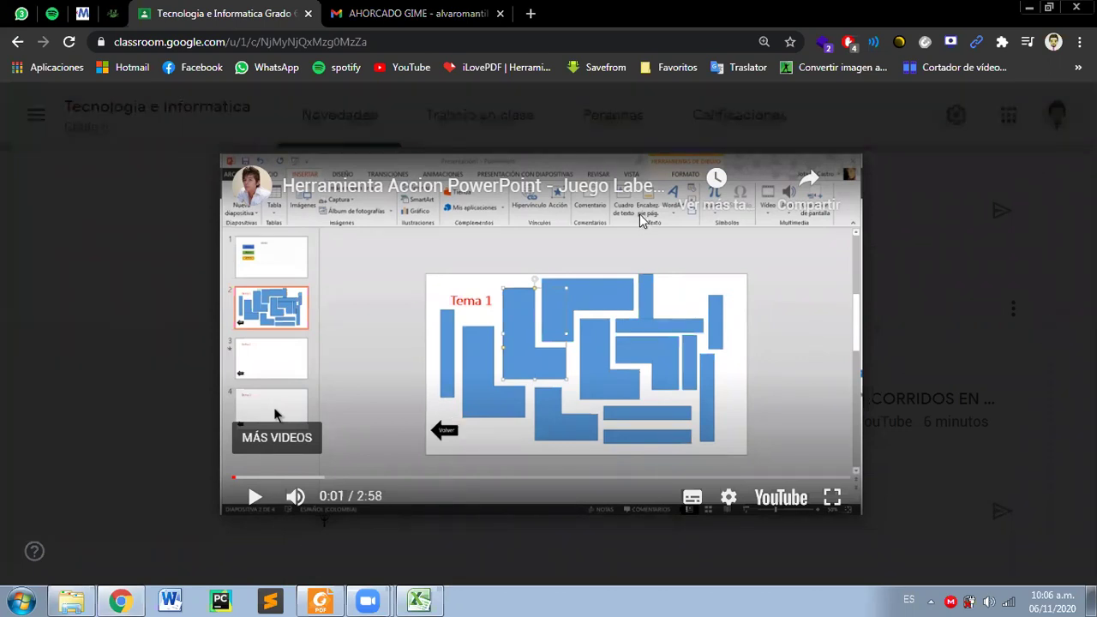
pyautogui.click(827, 497)
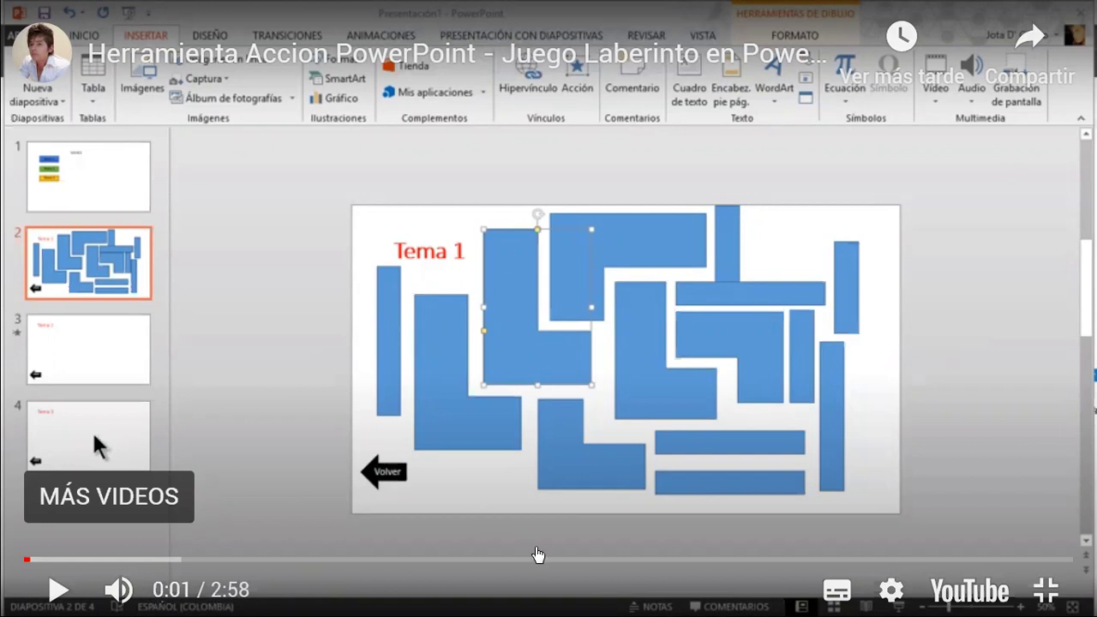
# Play the full-screen tutorial past the step linking the Tema 1 button to its slide
pyautogui.press('space')
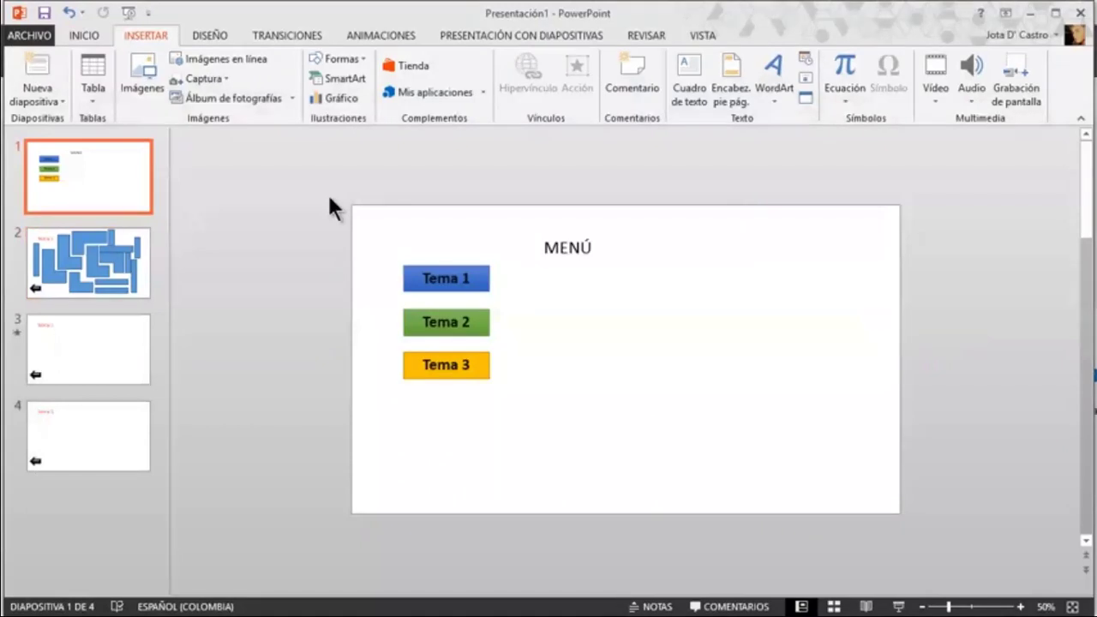
pyautogui.click(805, 371)
pyautogui.click(870, 359)
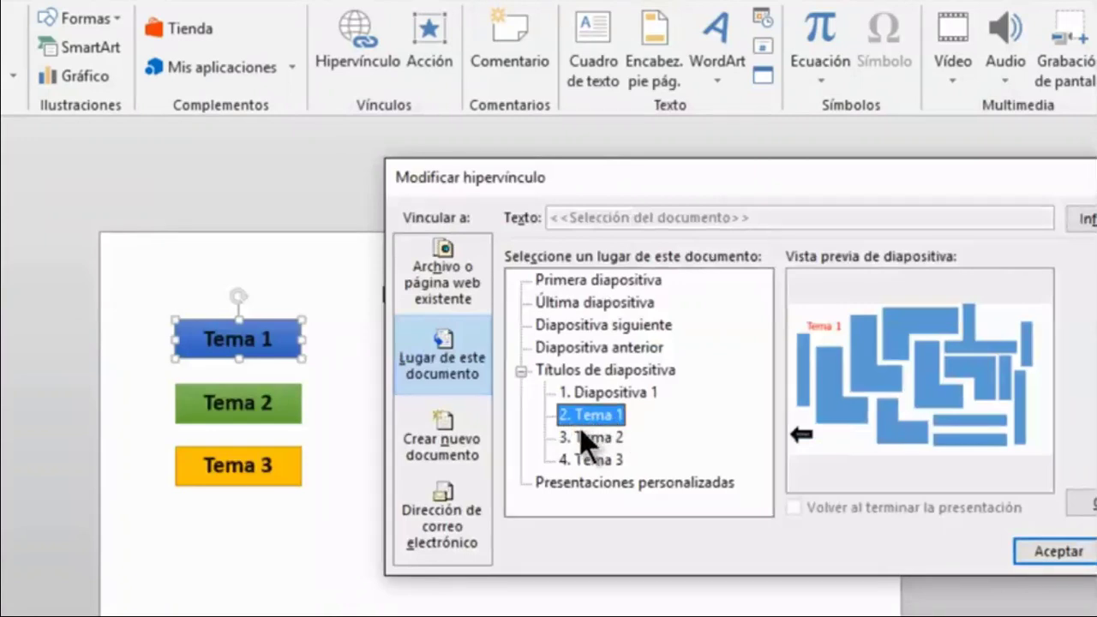
pyautogui.click(1059, 549)
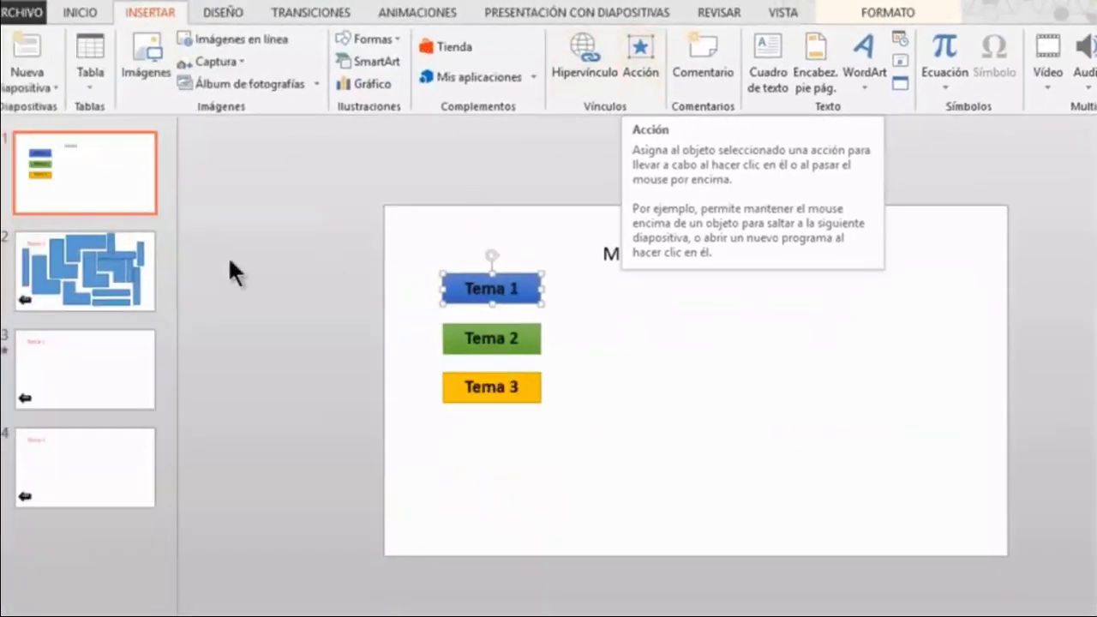
# Pause the tutorial near 0:58, then resume it on the Tema 1 maze slide
pyautogui.click(142, 250)
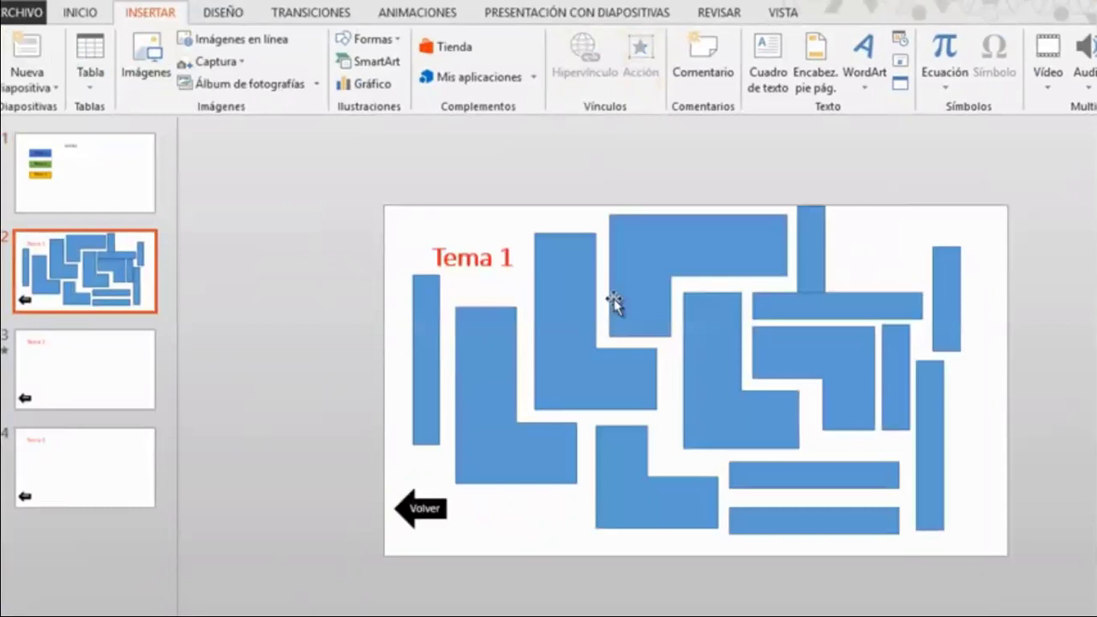
pyautogui.click(699, 240)
pyautogui.click(882, 230)
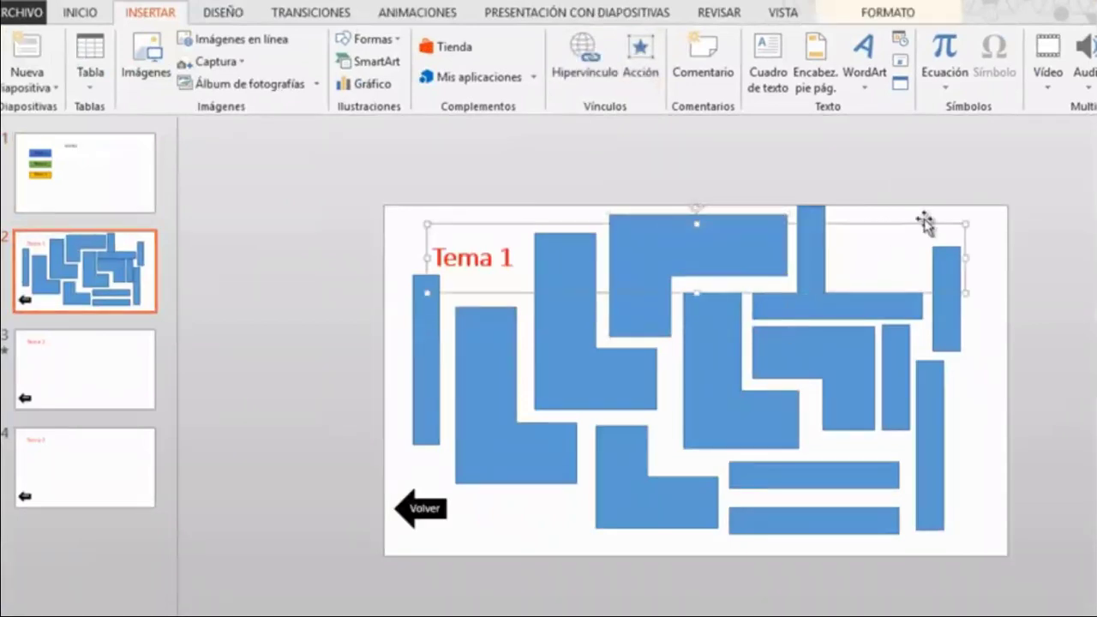
pyautogui.click(920, 186)
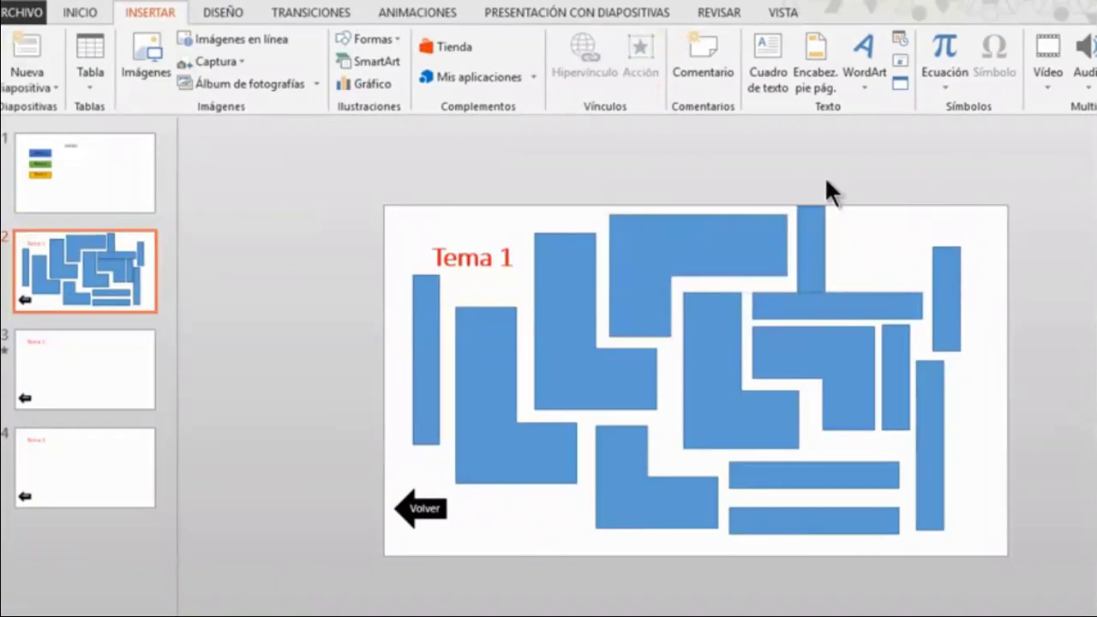
pyautogui.moveTo(491, 599)
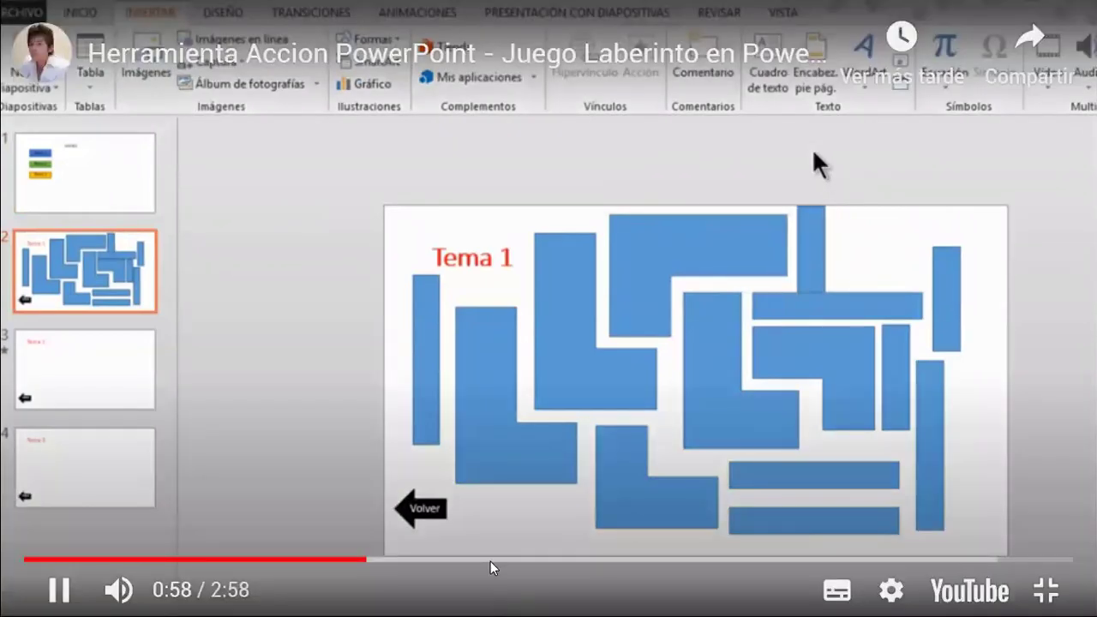
pyautogui.click(487, 480)
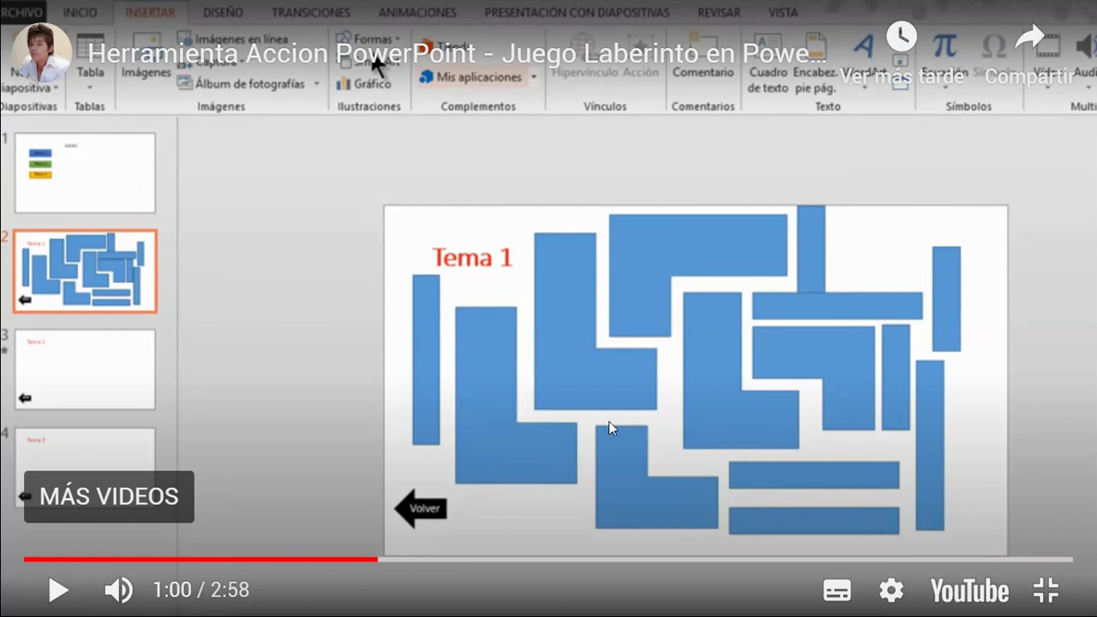
pyautogui.click(574, 395)
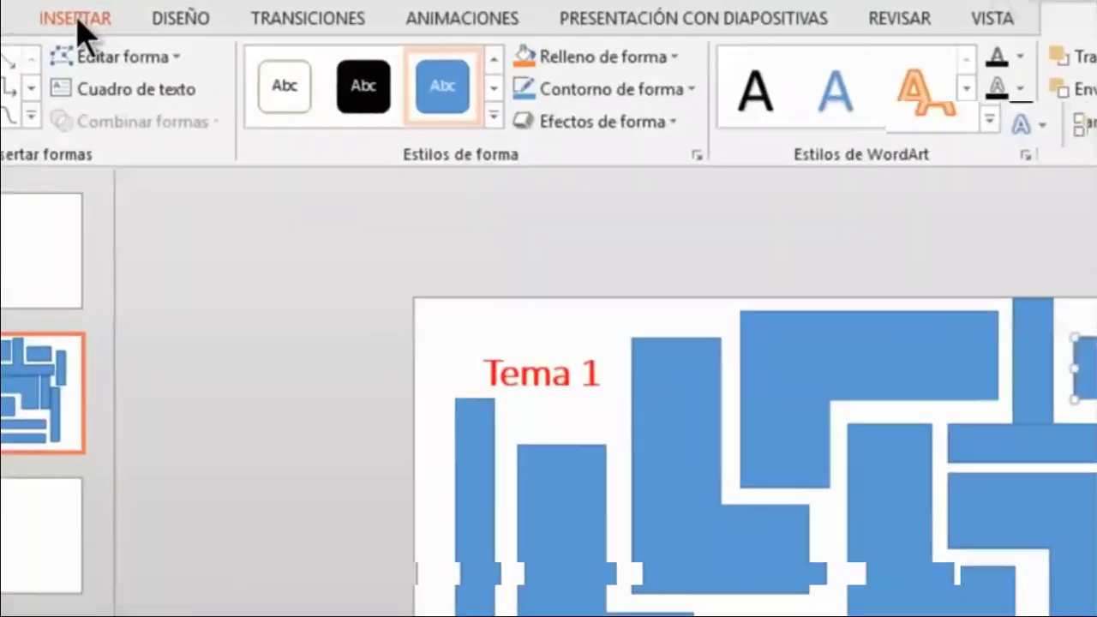
# Watch the tutorial's Action settings demonstration on the new blue maze rectangle
pyautogui.click(150, 13)
pyautogui.click(817, 133)
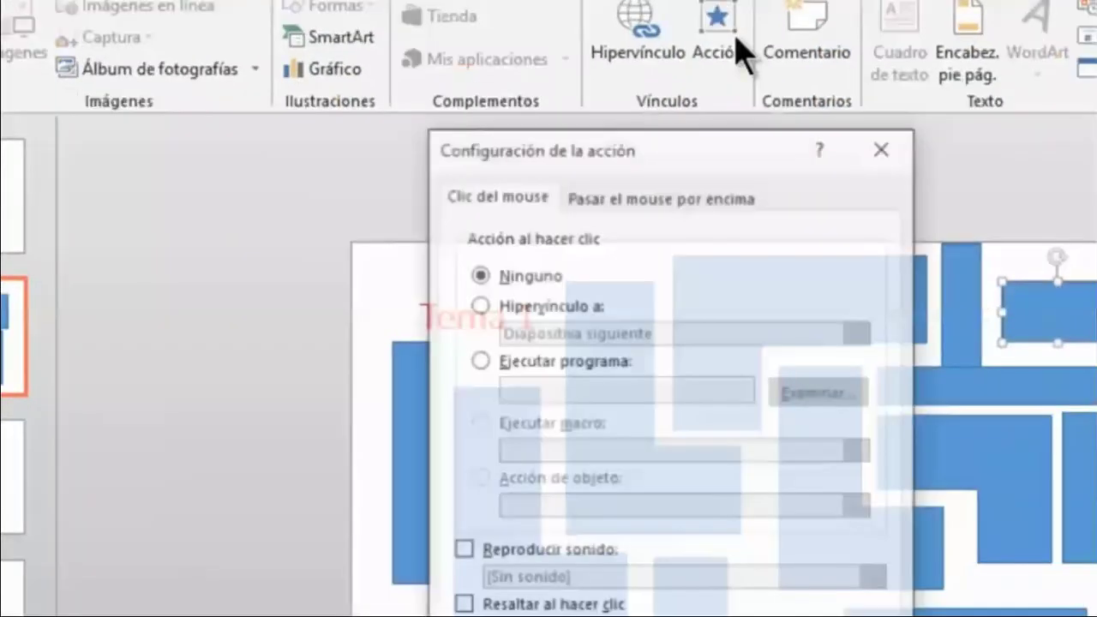
pyautogui.moveTo(517, 67); pyautogui.dragTo(465, 63)
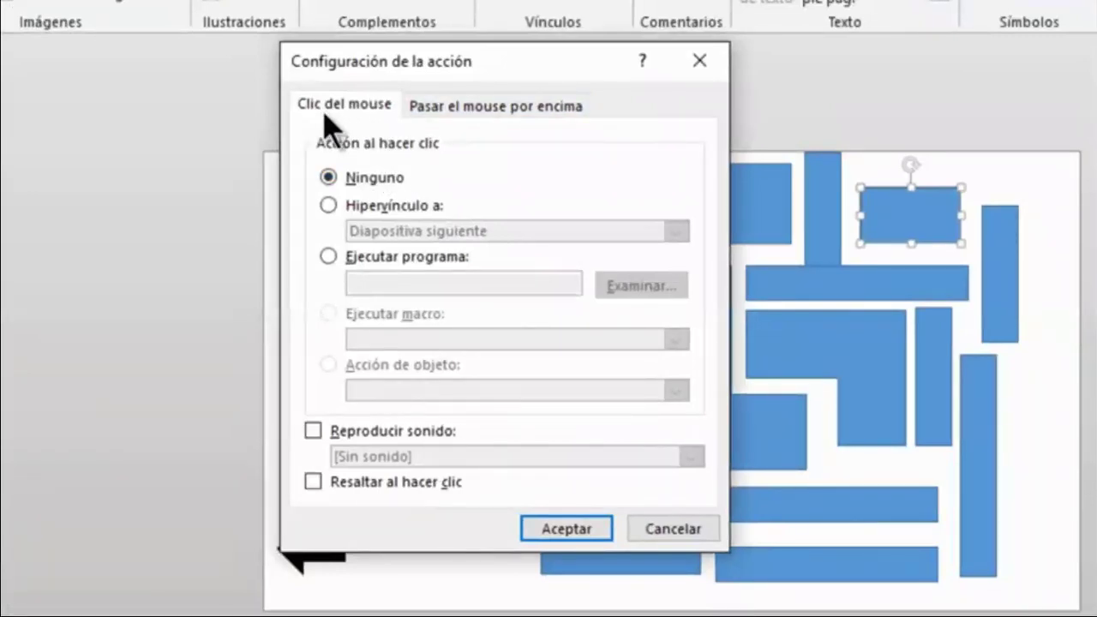
pyautogui.click(470, 119)
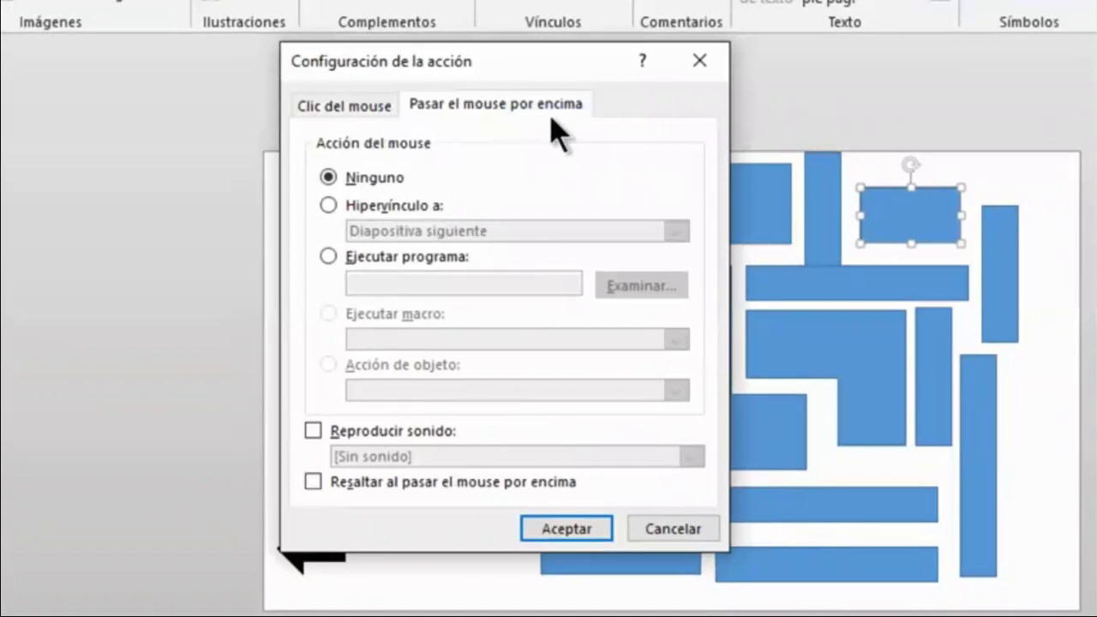
pyautogui.click(346, 108)
pyautogui.click(463, 110)
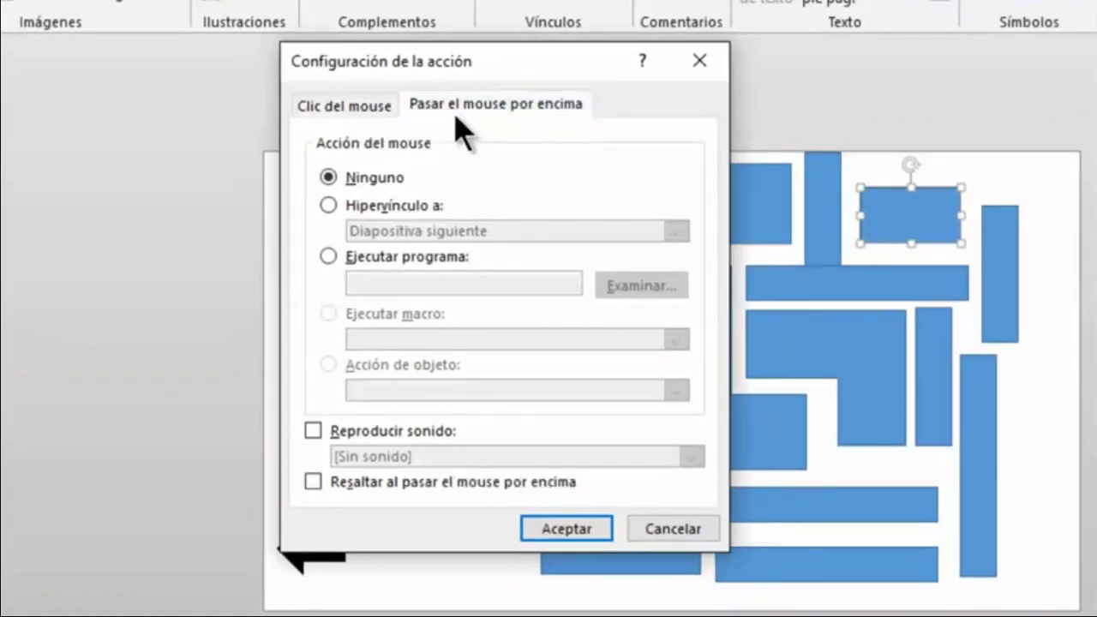
pyautogui.click(364, 120)
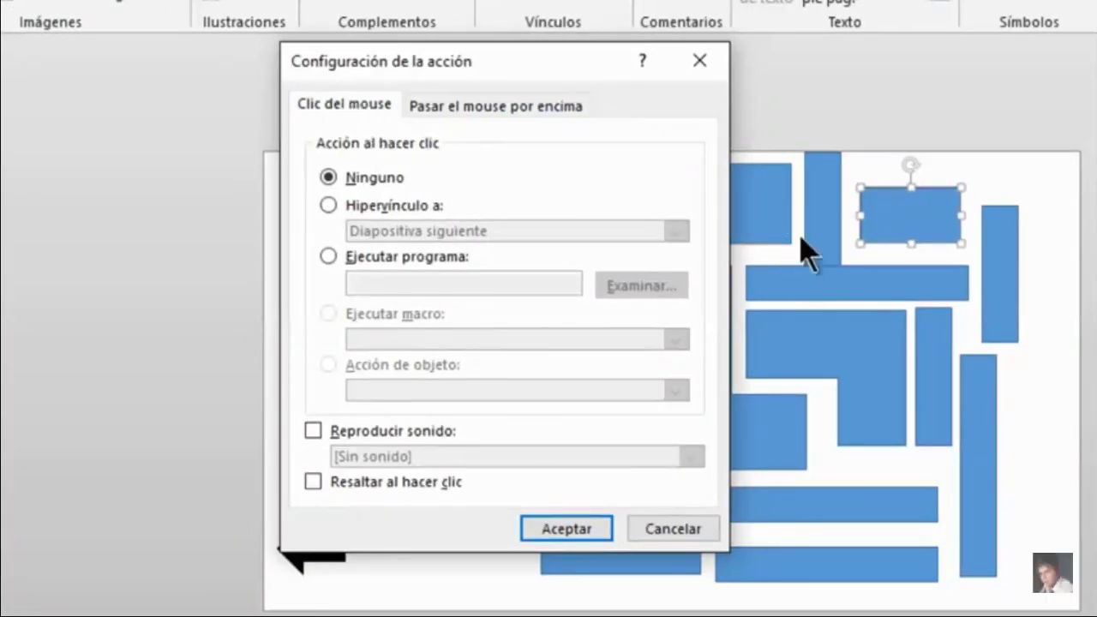
pyautogui.click(330, 206)
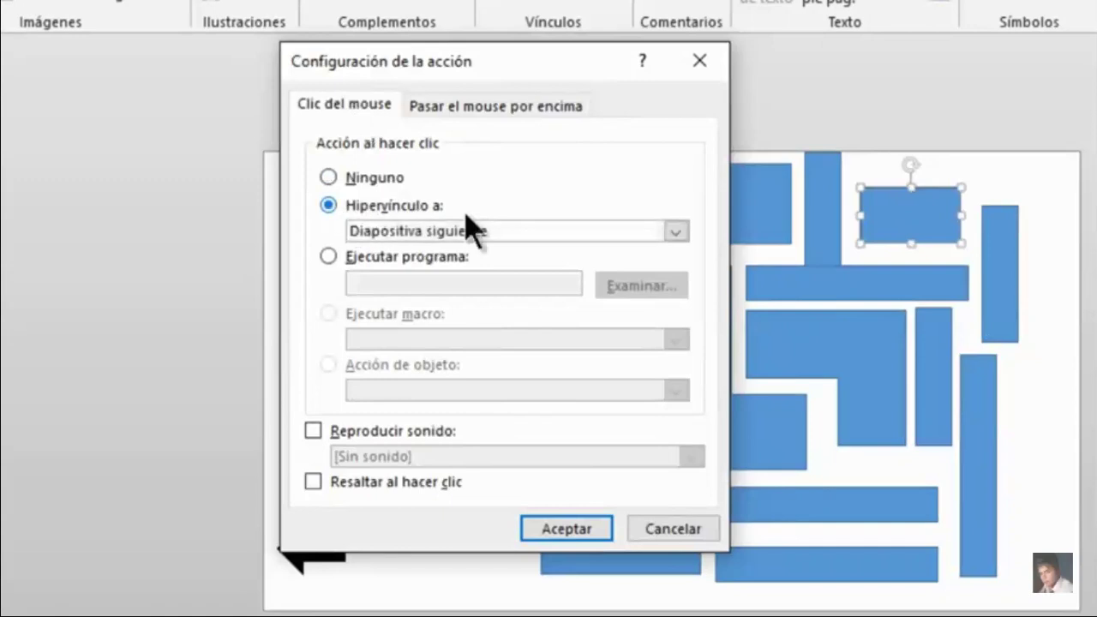
pyautogui.click(677, 231)
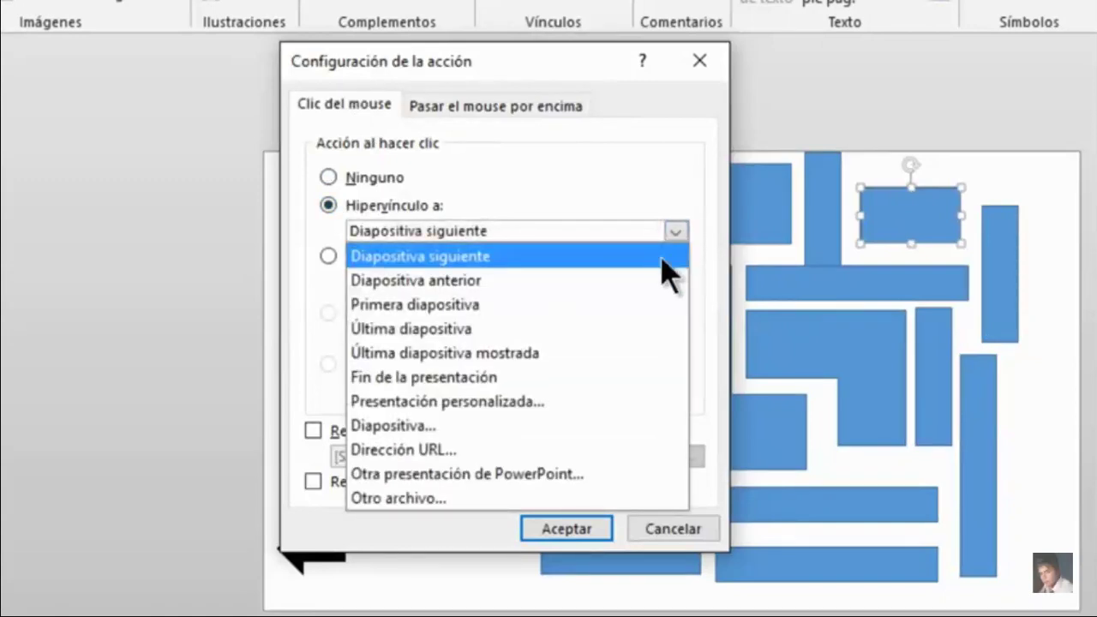
pyautogui.click(631, 190)
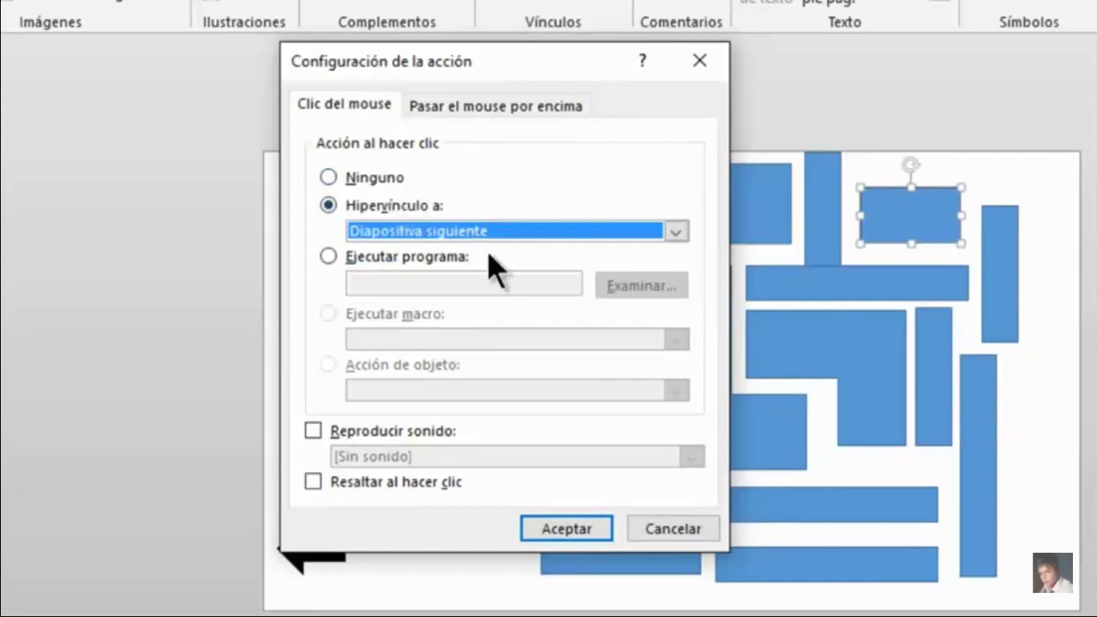
# Watch the rectangle get a hover action playing the Explosión sound, then return to Tema 1
pyautogui.click(393, 259)
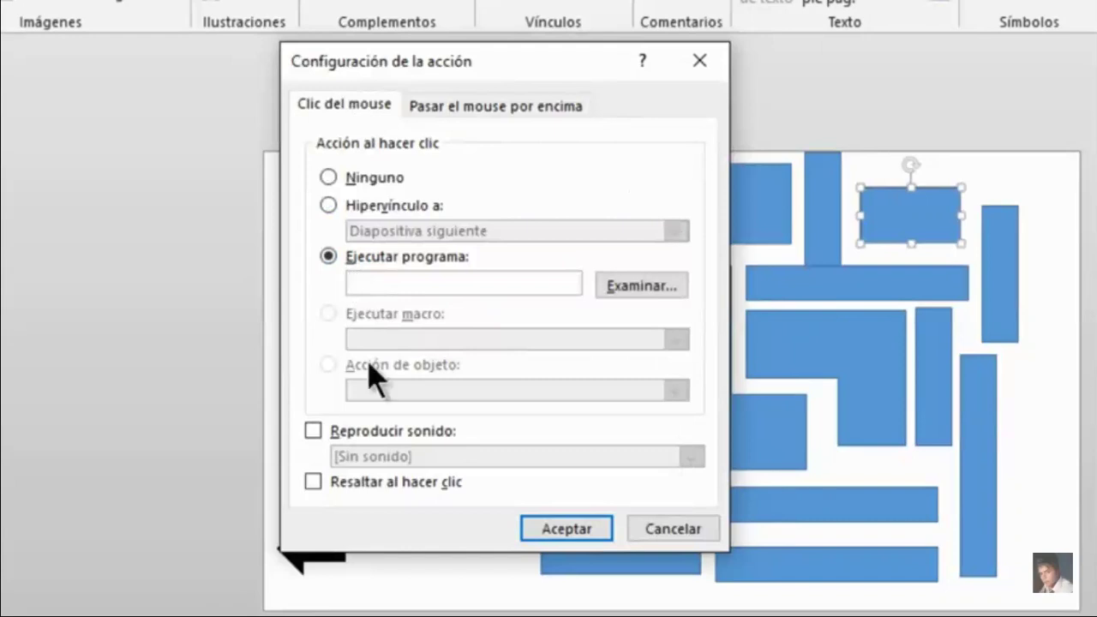
pyautogui.click(313, 431)
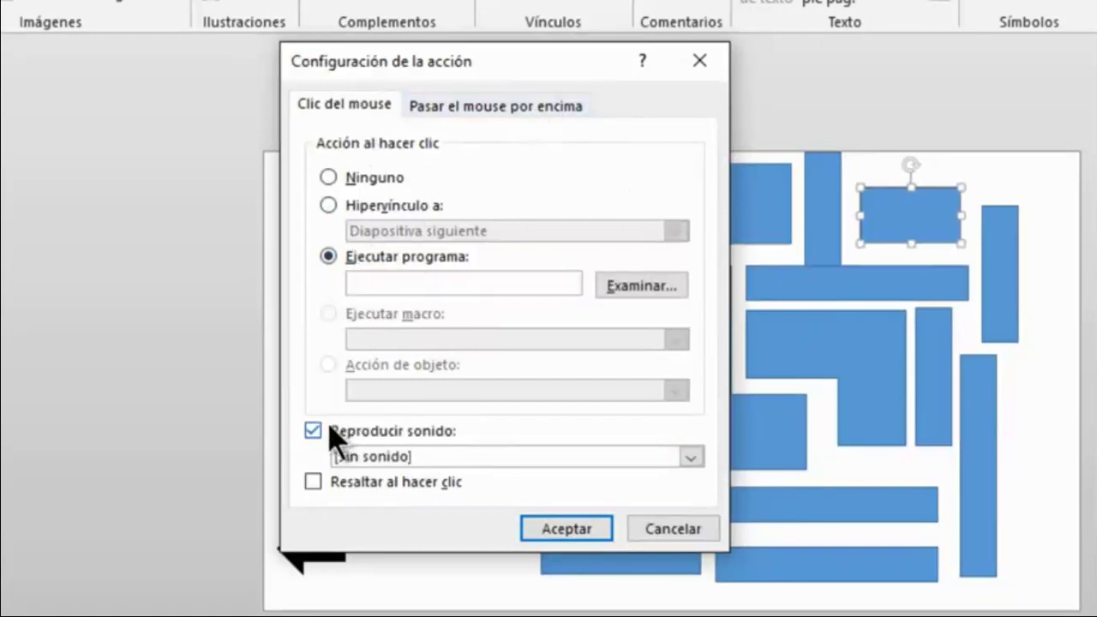
pyautogui.click(314, 431)
pyautogui.click(330, 178)
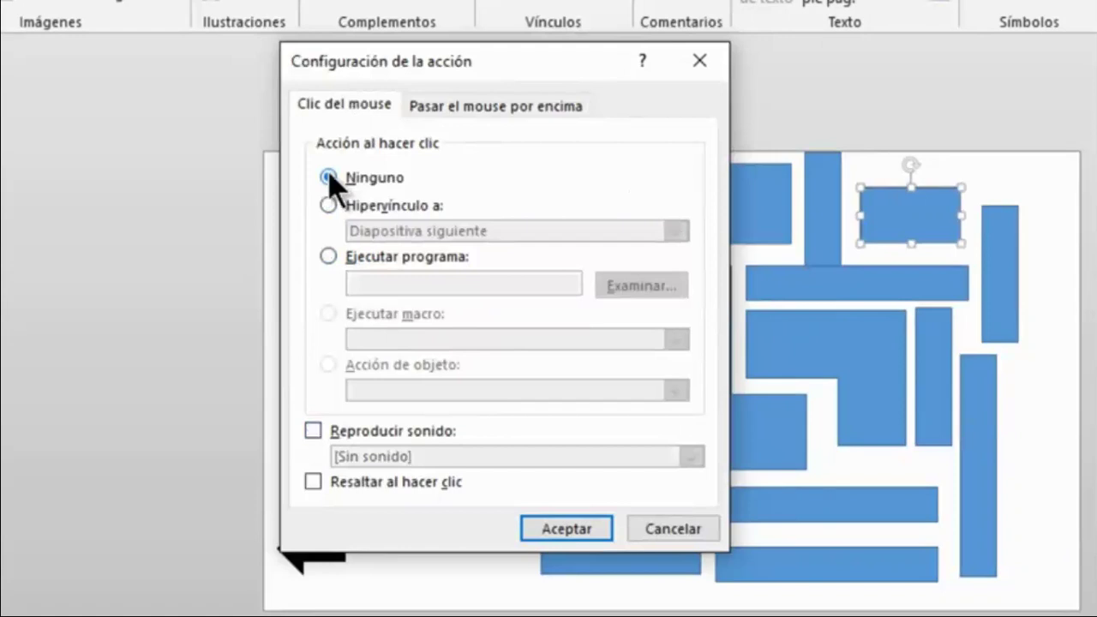
pyautogui.click(463, 106)
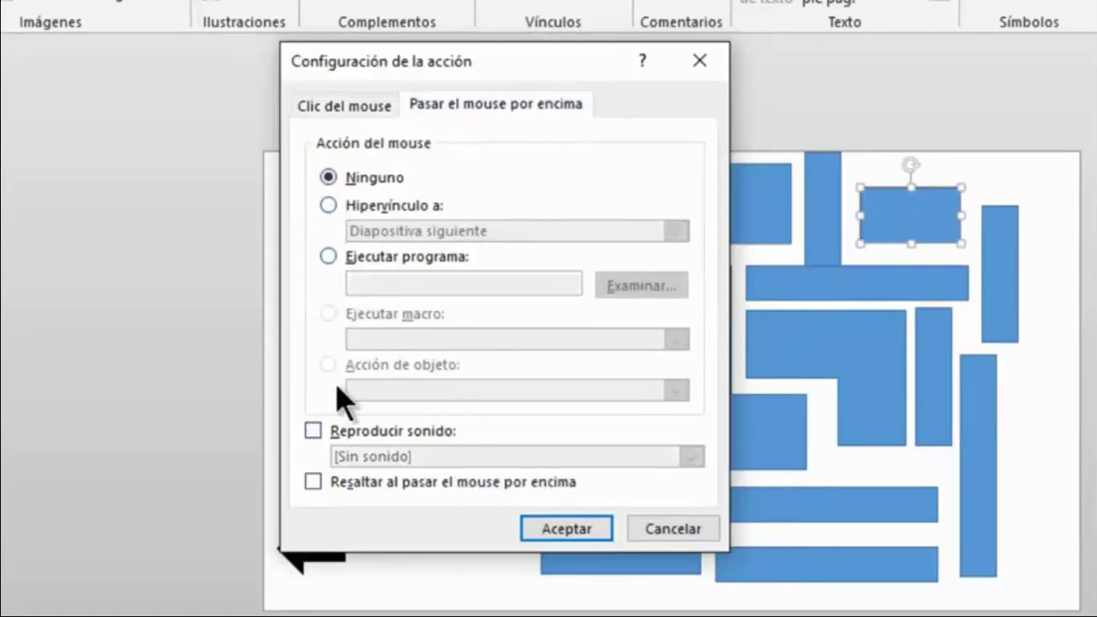
pyautogui.click(325, 432)
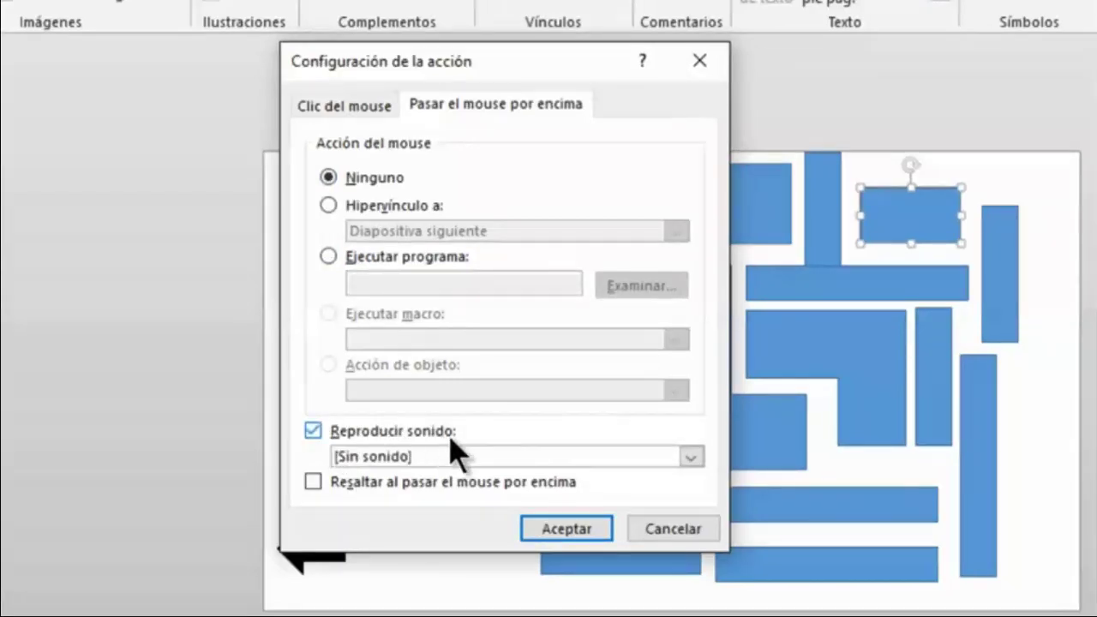
pyautogui.click(690, 457)
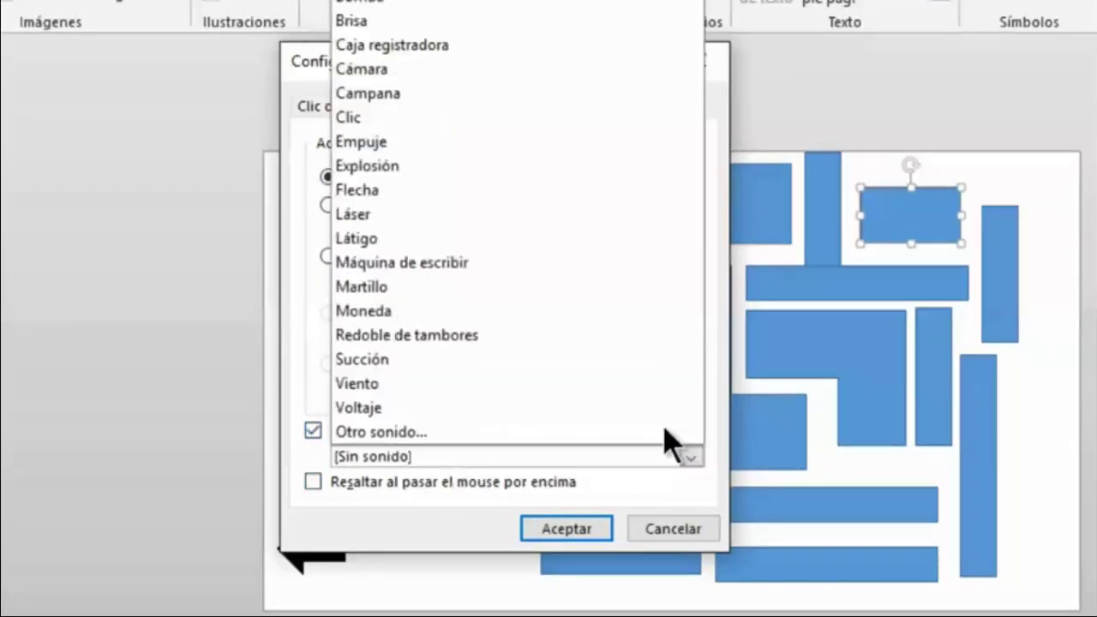
pyautogui.click(463, 166)
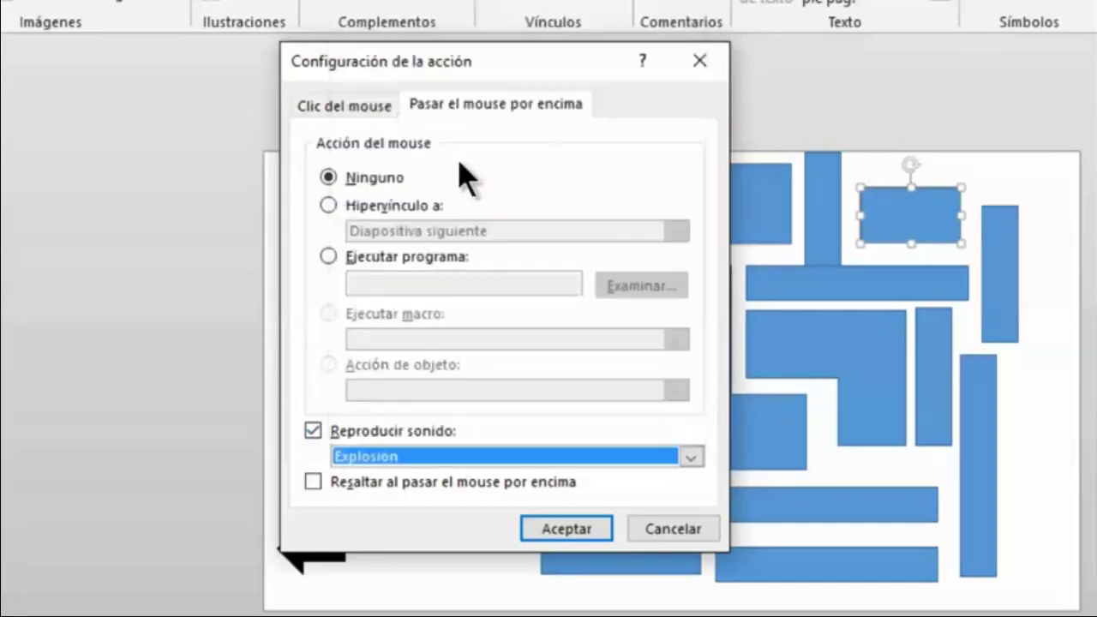
pyautogui.click(590, 529)
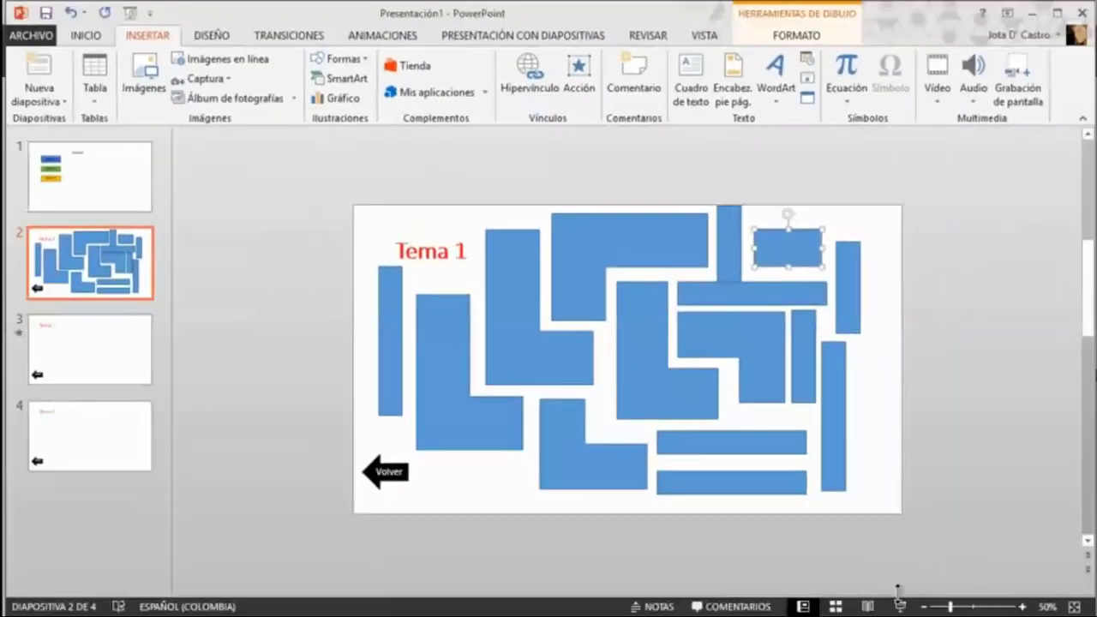
# Watch the Tema 1 maze run as a slideshow and return to PowerPoint's editing view
pyautogui.click(900, 607)
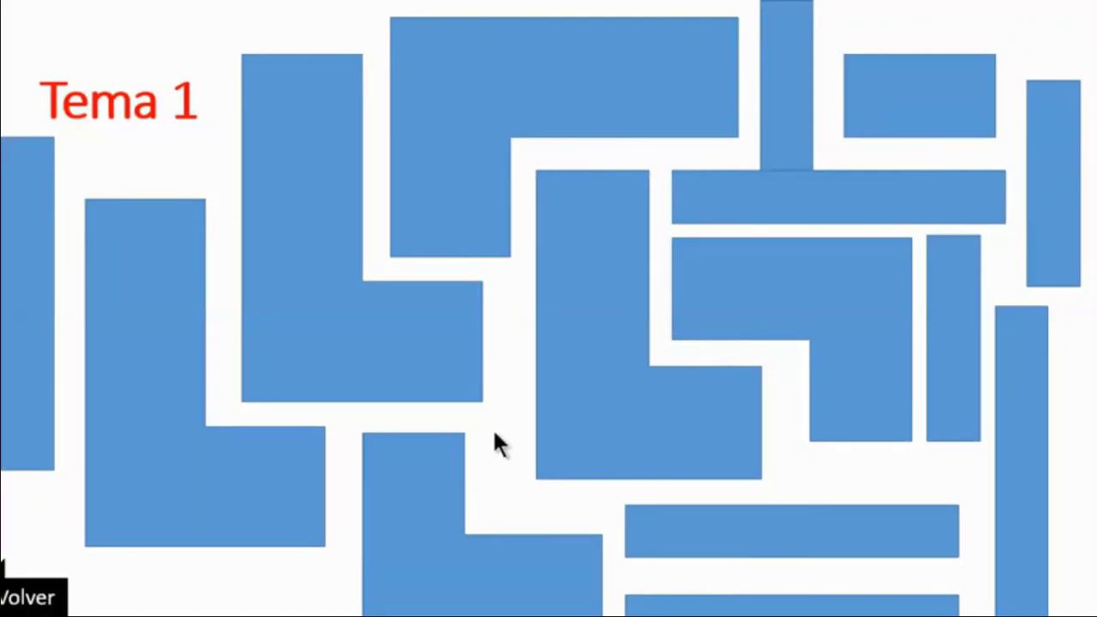
pyautogui.press('Escape')
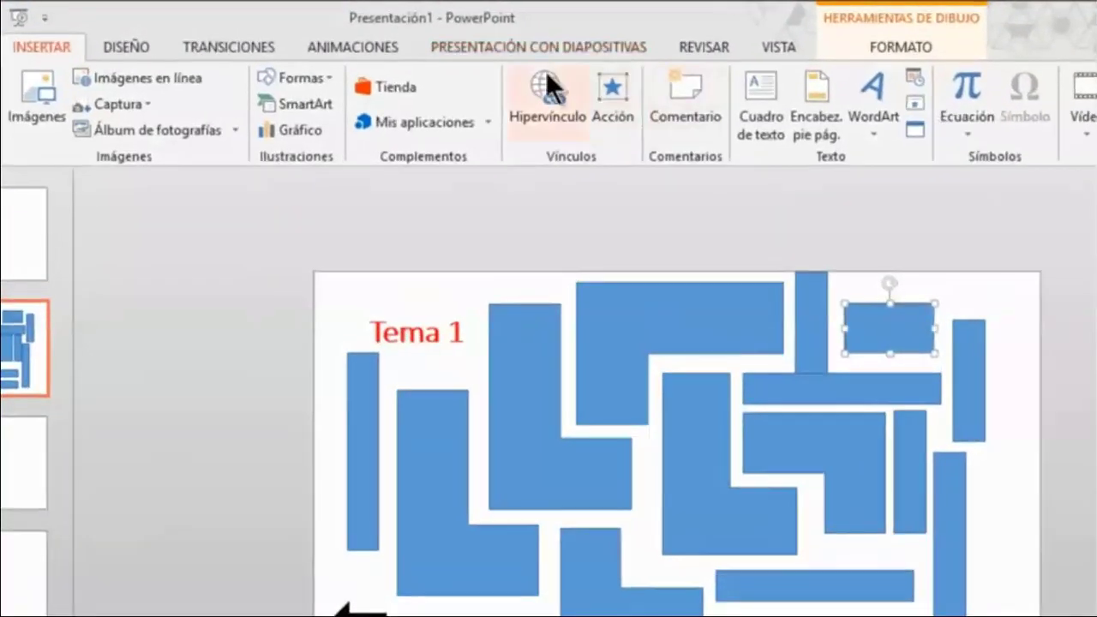
# Let the Action settings tutorial finish at 2:58, showing the suggested-videos grid
pyautogui.click(616, 100)
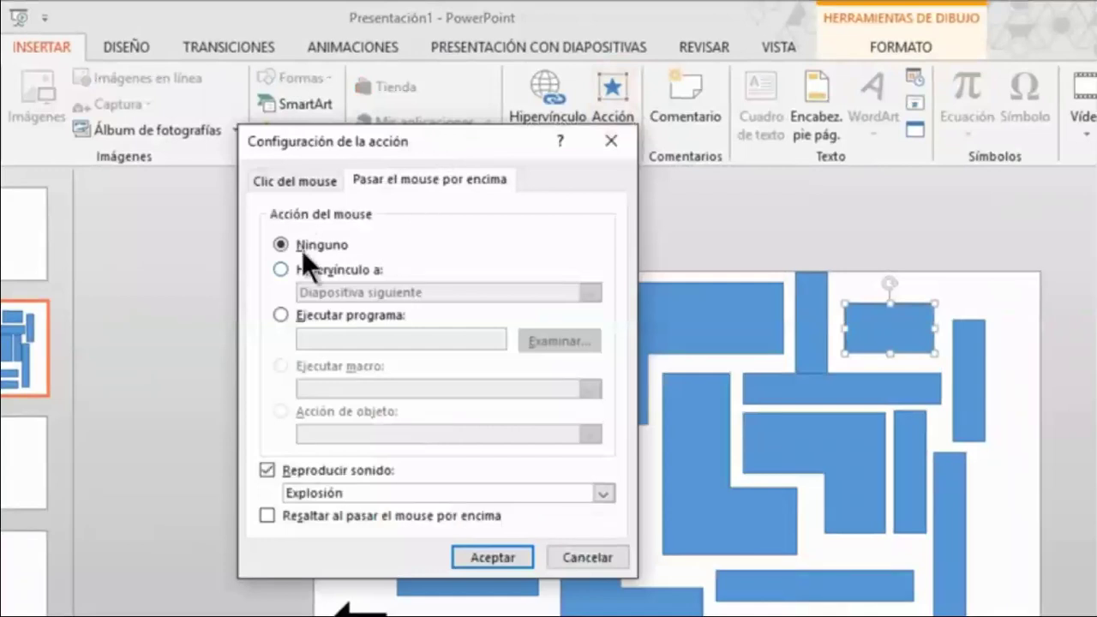
pyautogui.click(301, 181)
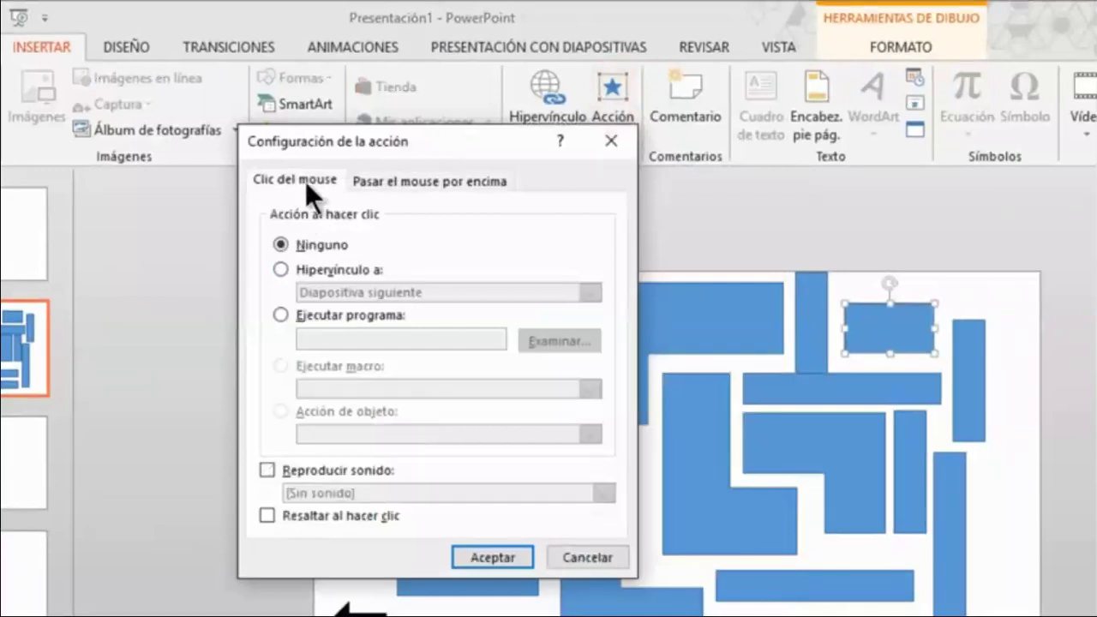
pyautogui.click(300, 269)
pyautogui.click(369, 293)
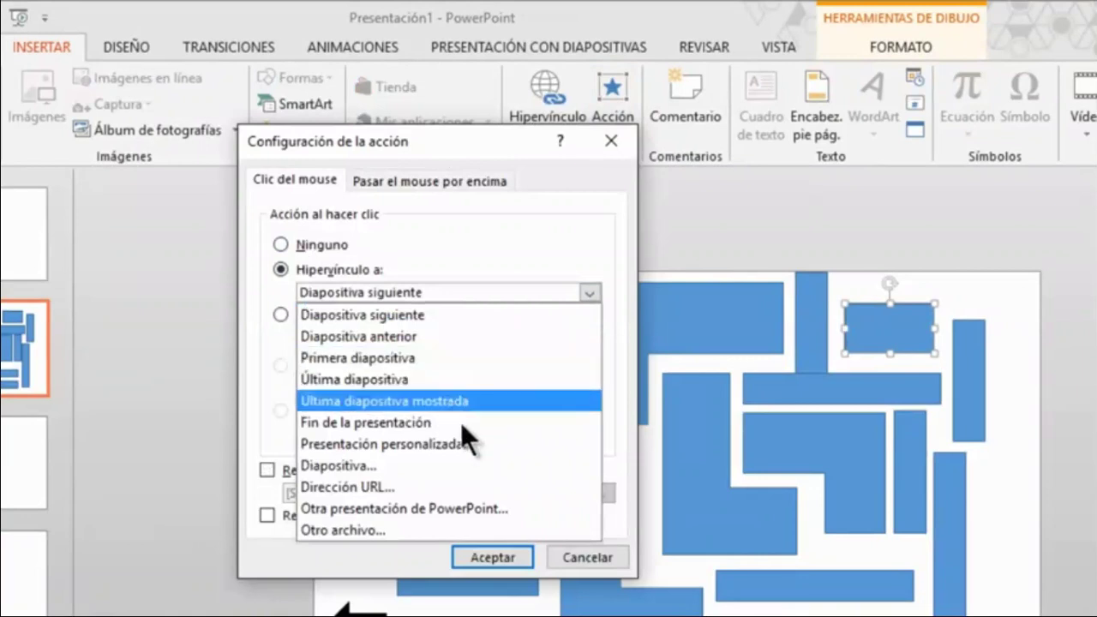
pyautogui.click(444, 224)
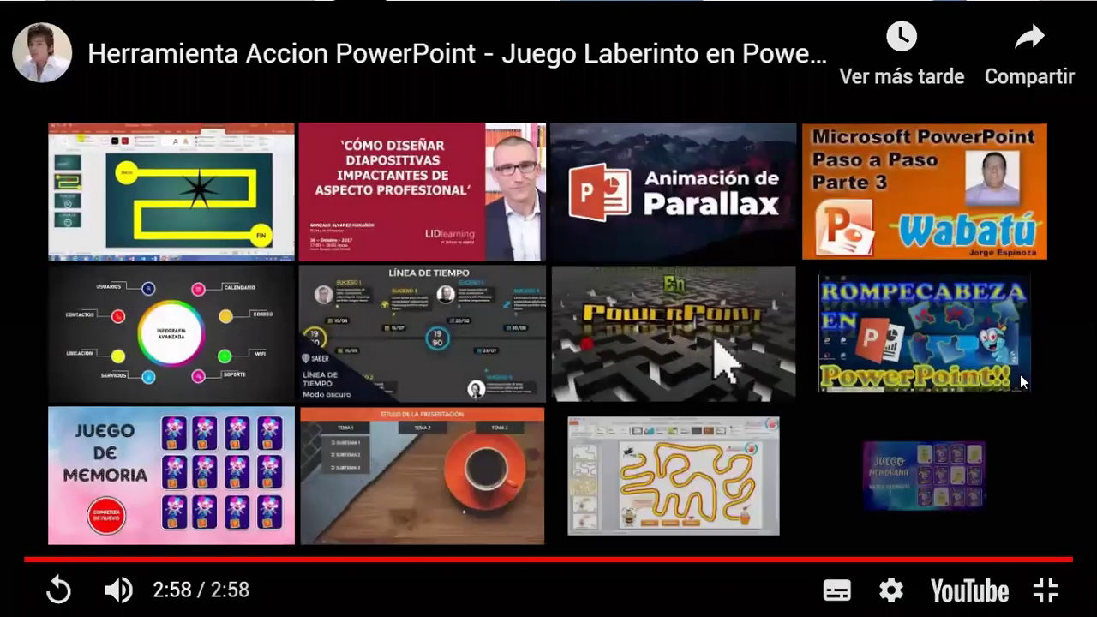
# Leave full screen and close the video player, returning to the Grado 6 stream
pyautogui.press('Escape')
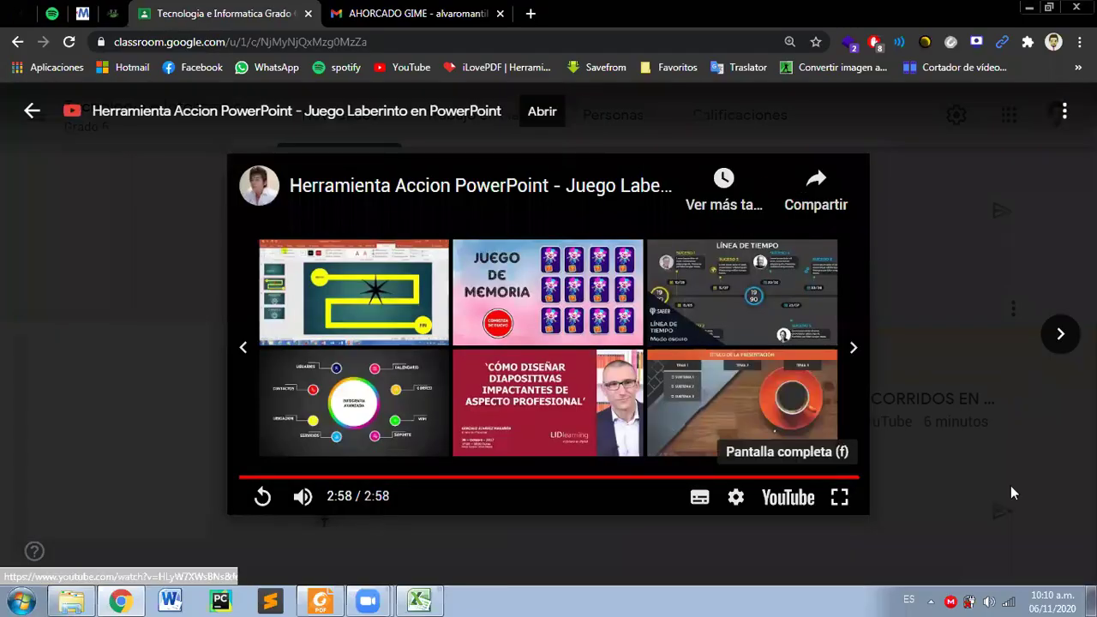
pyautogui.press('Escape')
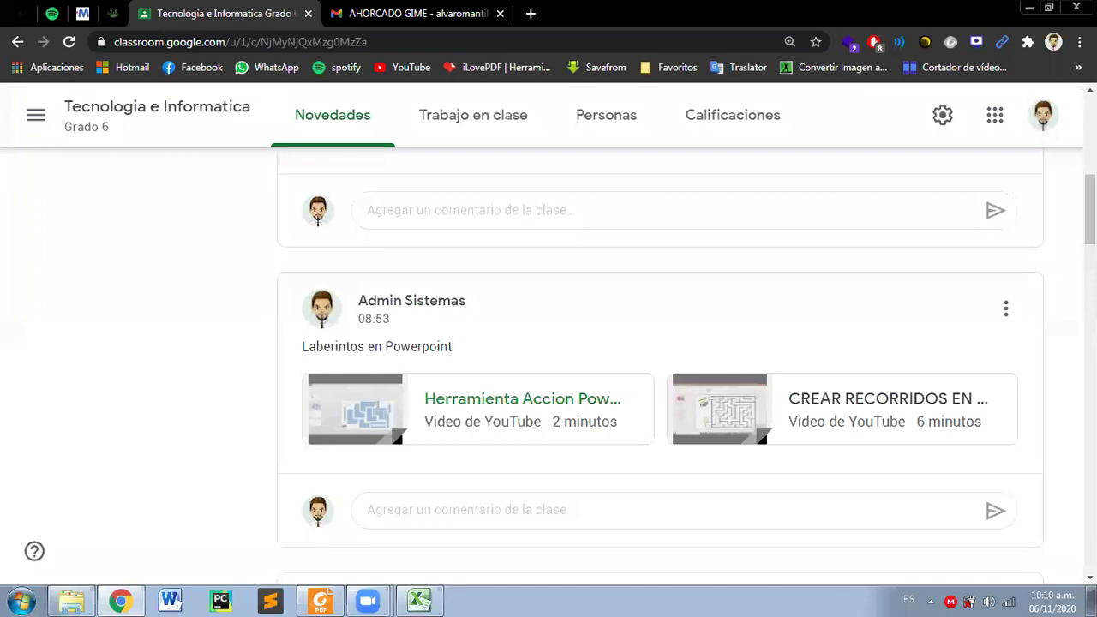
pyautogui.scroll(-2, 261, 377)
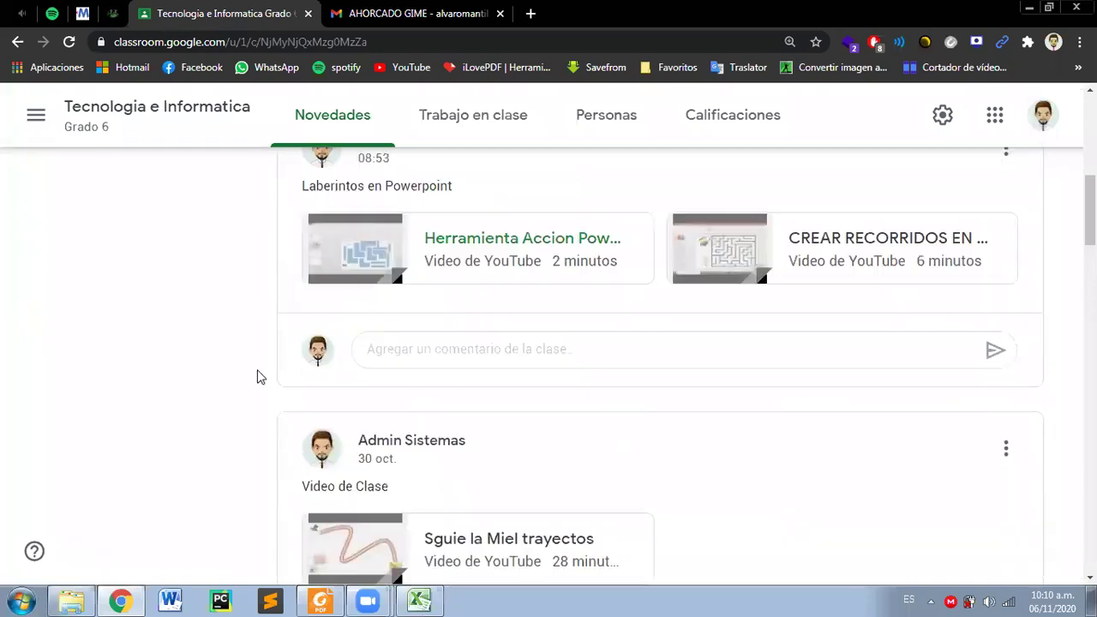
pyautogui.scroll(-3, 257, 377)
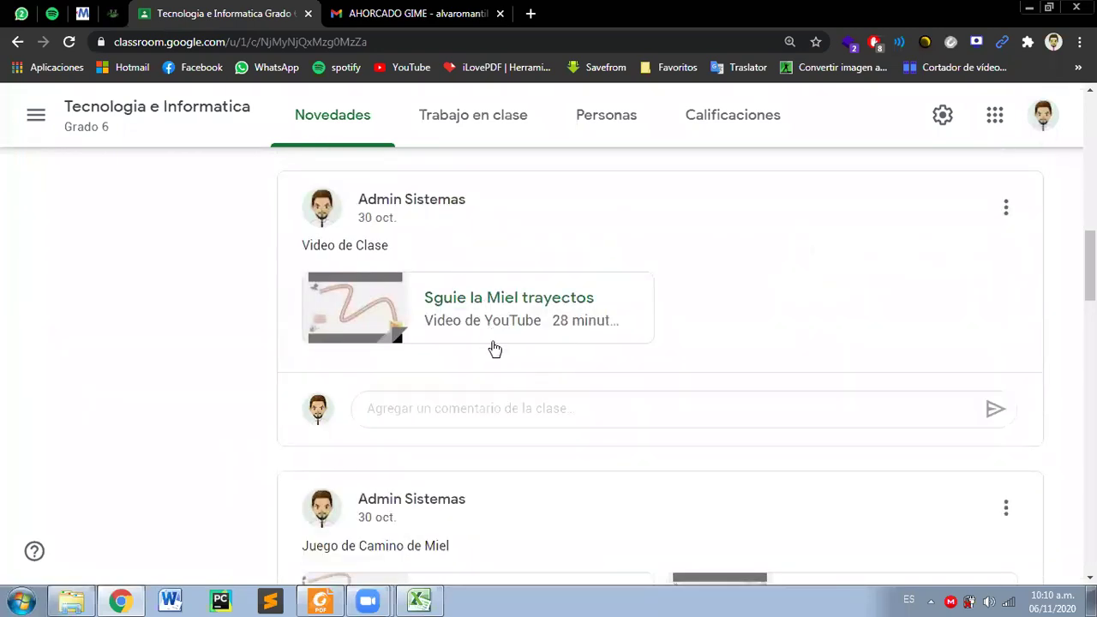
# Scroll through the feed back to the 'Laberintos en Powerpoint' post with two YouTube videos
pyautogui.scroll(2, 746, 365)
pyautogui.scroll(3, 705, 441)
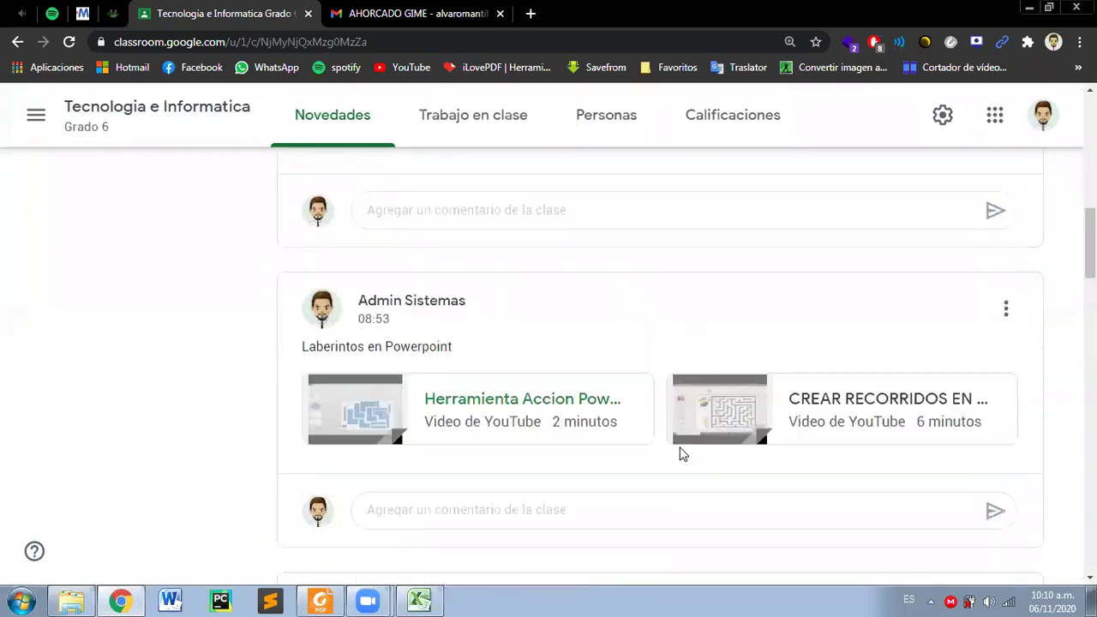
pyautogui.scroll(-10, 669, 480)
pyautogui.scroll(-1, 665, 497)
pyautogui.scroll(-1, 662, 502)
pyautogui.scroll(-3, 662, 505)
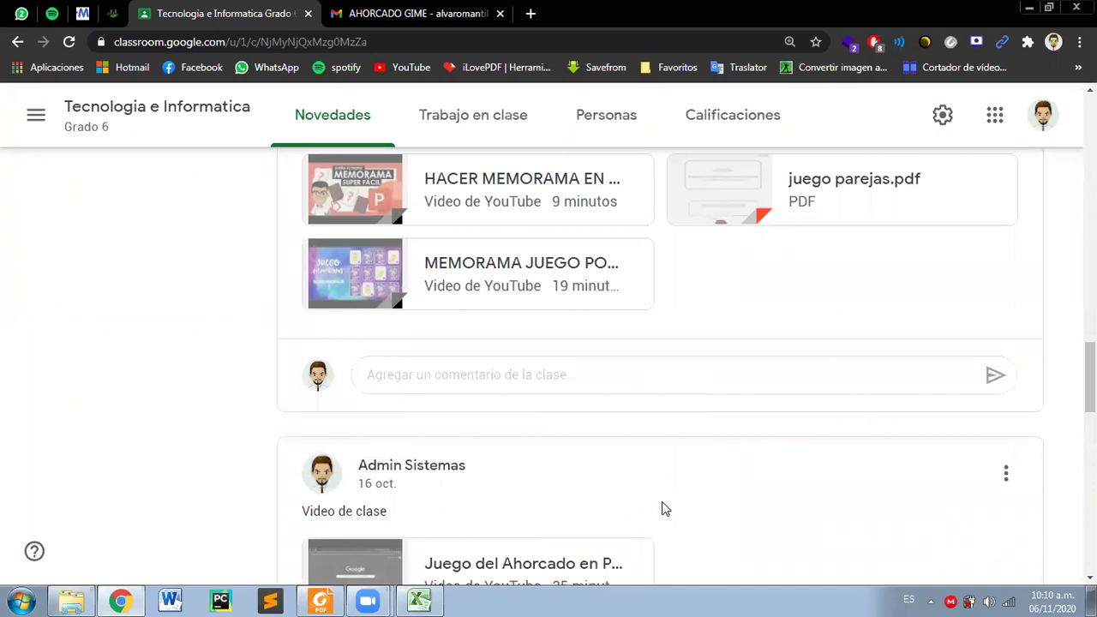
pyautogui.scroll(2, 662, 508)
pyautogui.scroll(2, 662, 508)
pyautogui.scroll(2, 662, 509)
pyautogui.scroll(4, 661, 508)
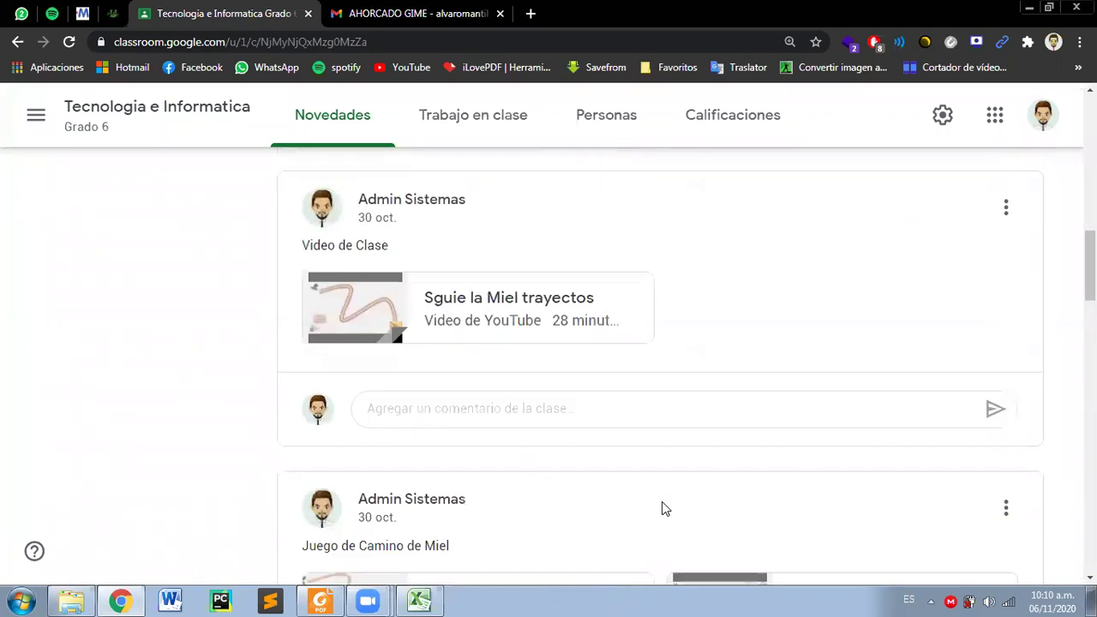
pyautogui.scroll(2, 663, 509)
pyautogui.scroll(3, 660, 509)
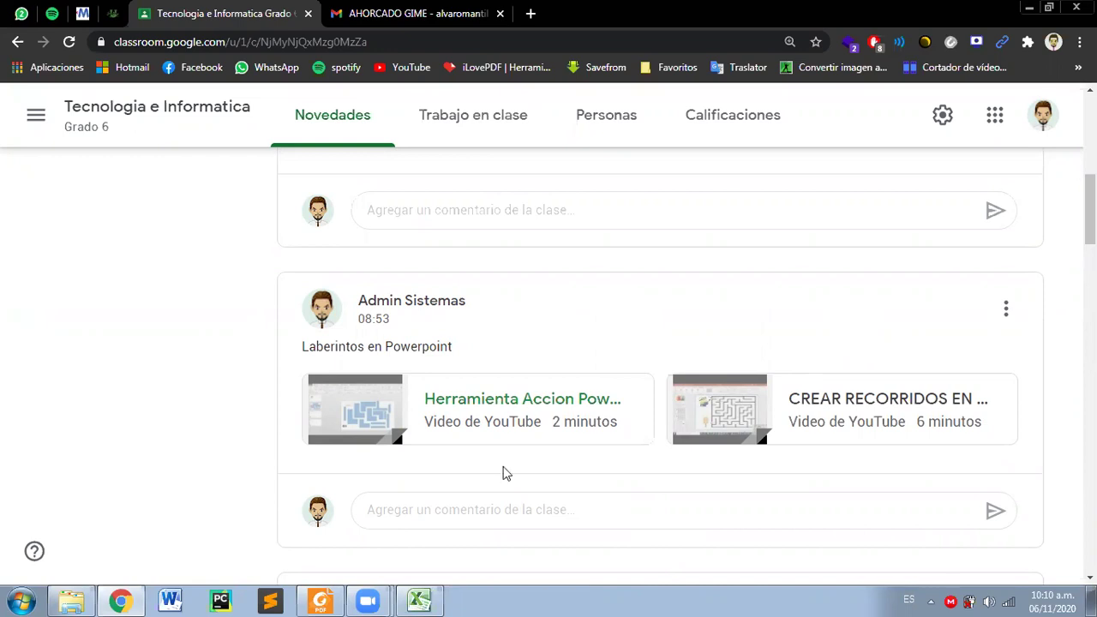
pyautogui.scroll(-6, 501, 467)
pyautogui.scroll(-3, 498, 460)
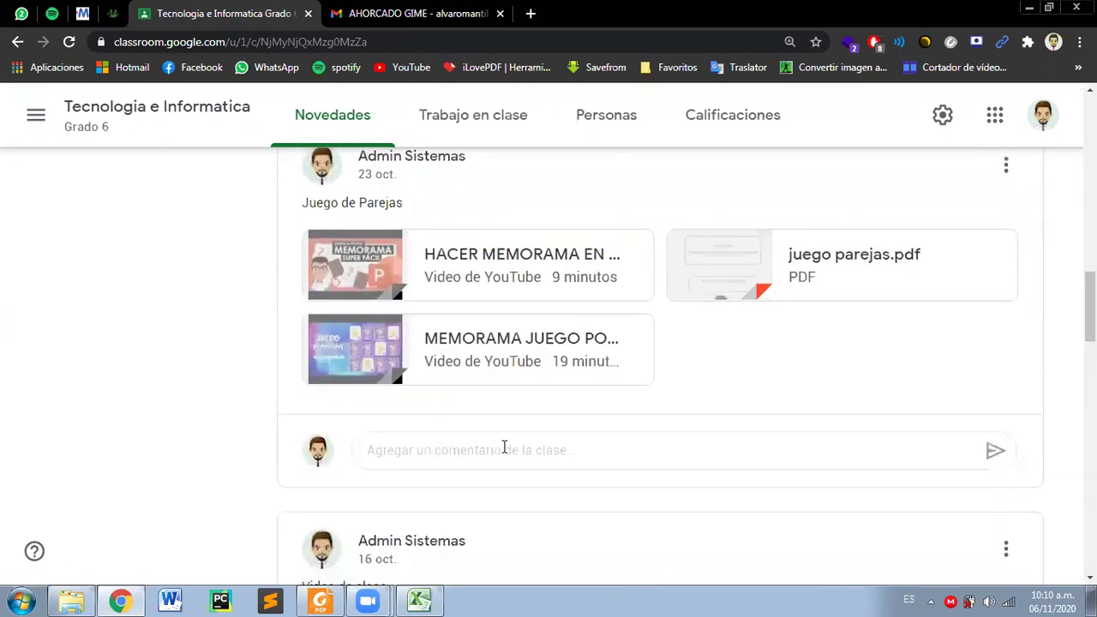
pyautogui.scroll(-4, 501, 460)
pyautogui.scroll(-2, 506, 459)
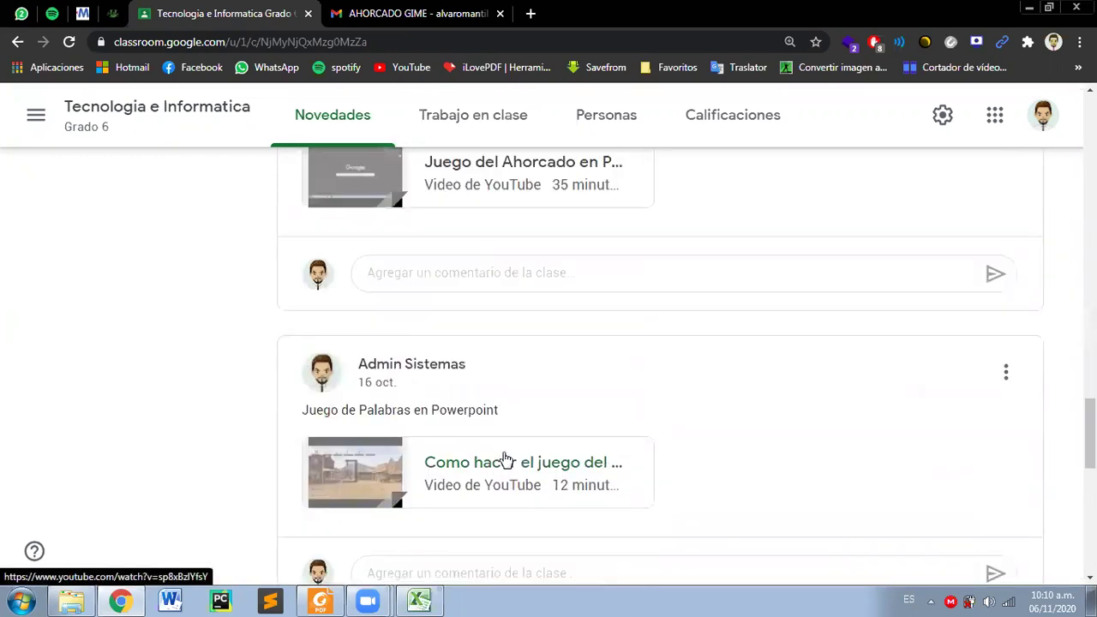
pyautogui.scroll(5, 506, 460)
pyautogui.scroll(4, 505, 461)
pyautogui.scroll(5, 505, 460)
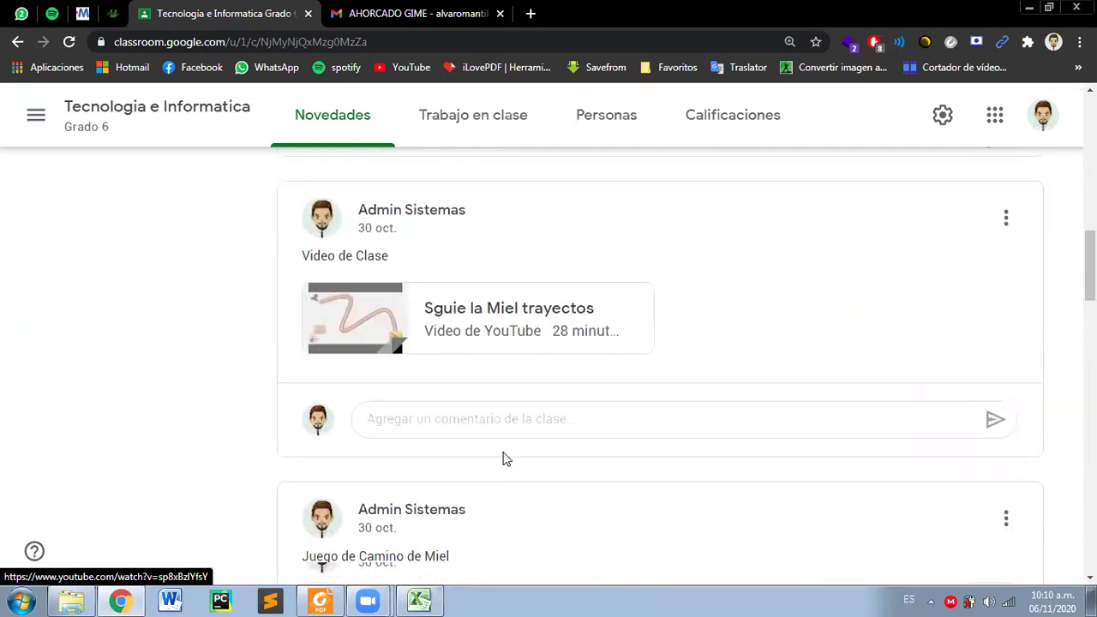
pyautogui.scroll(4, 505, 459)
pyautogui.scroll(3, 506, 461)
pyautogui.scroll(-1, 548, 455)
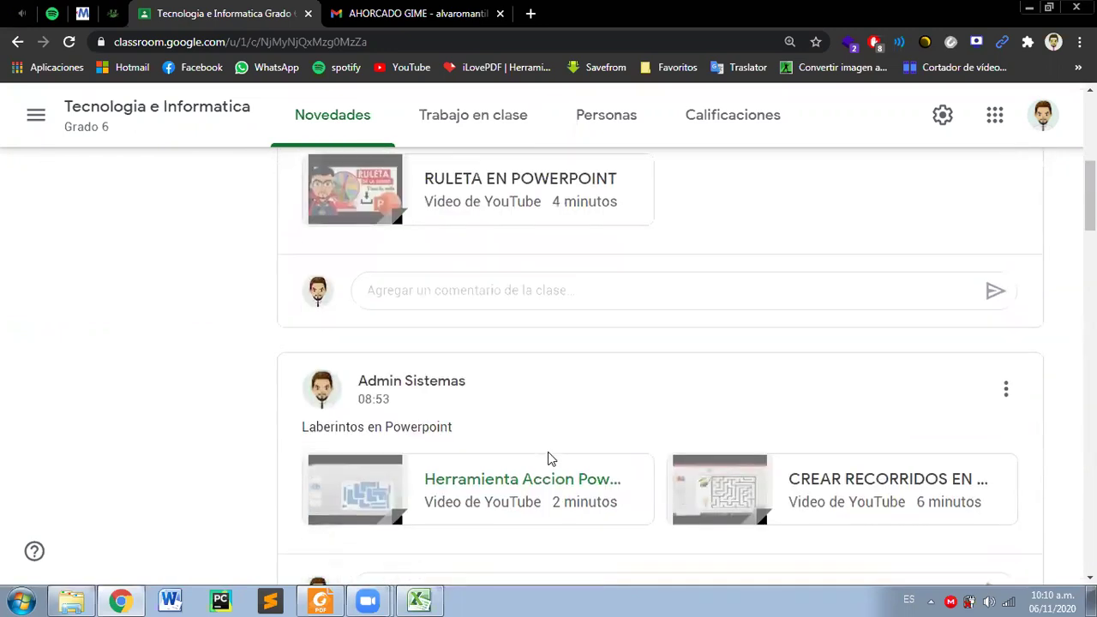
pyautogui.scroll(1, 548, 454)
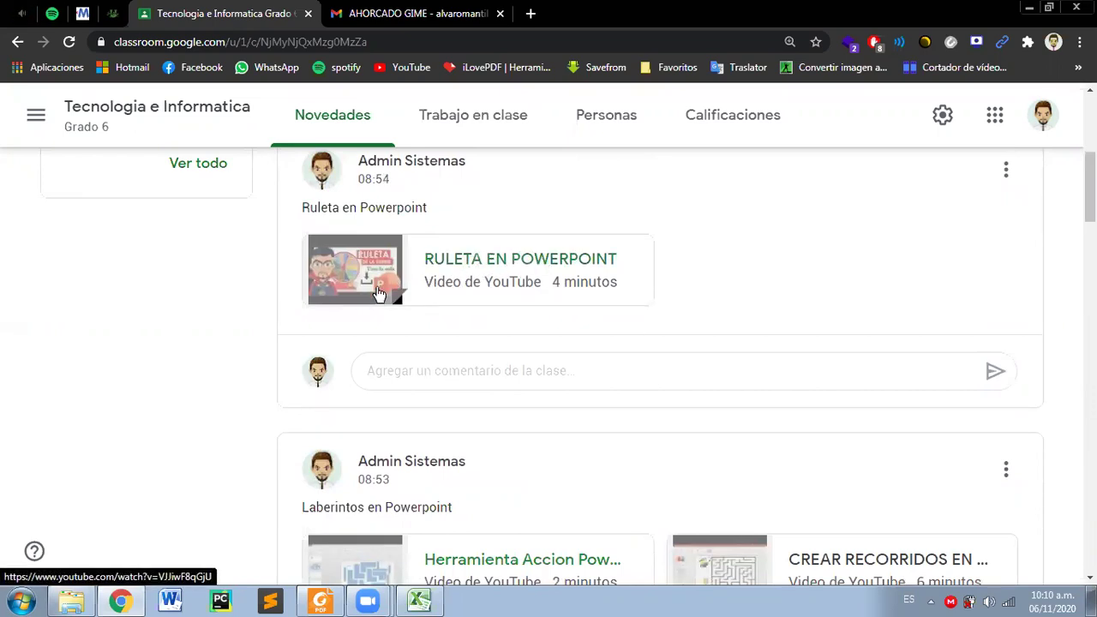
pyautogui.scroll(-1, 487, 311)
pyautogui.scroll(-1, 487, 310)
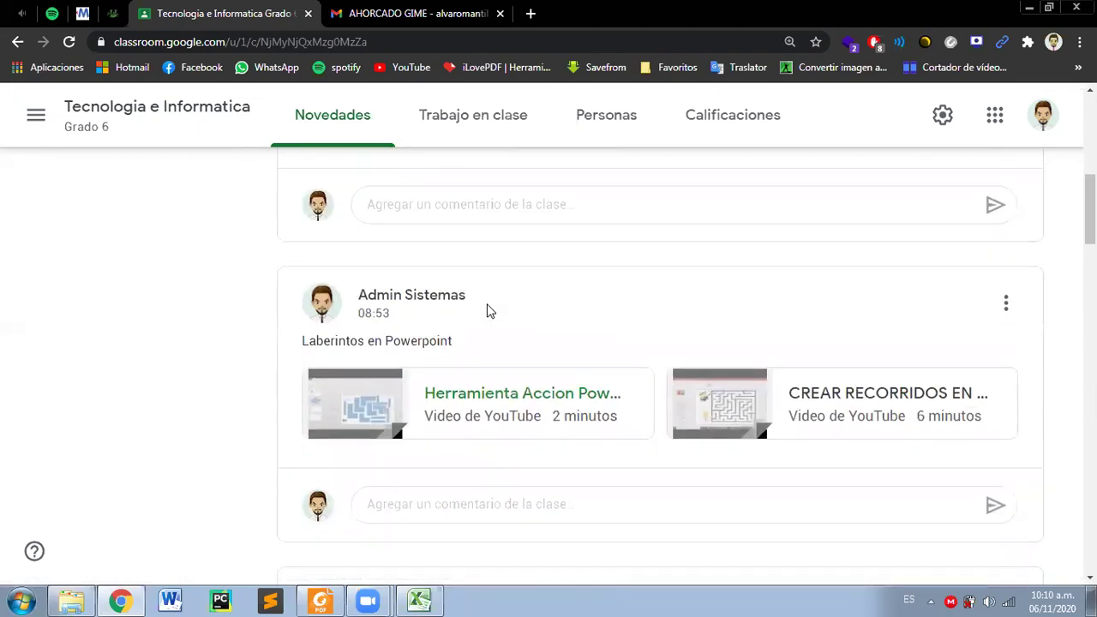
pyautogui.scroll(-1, 588, 261)
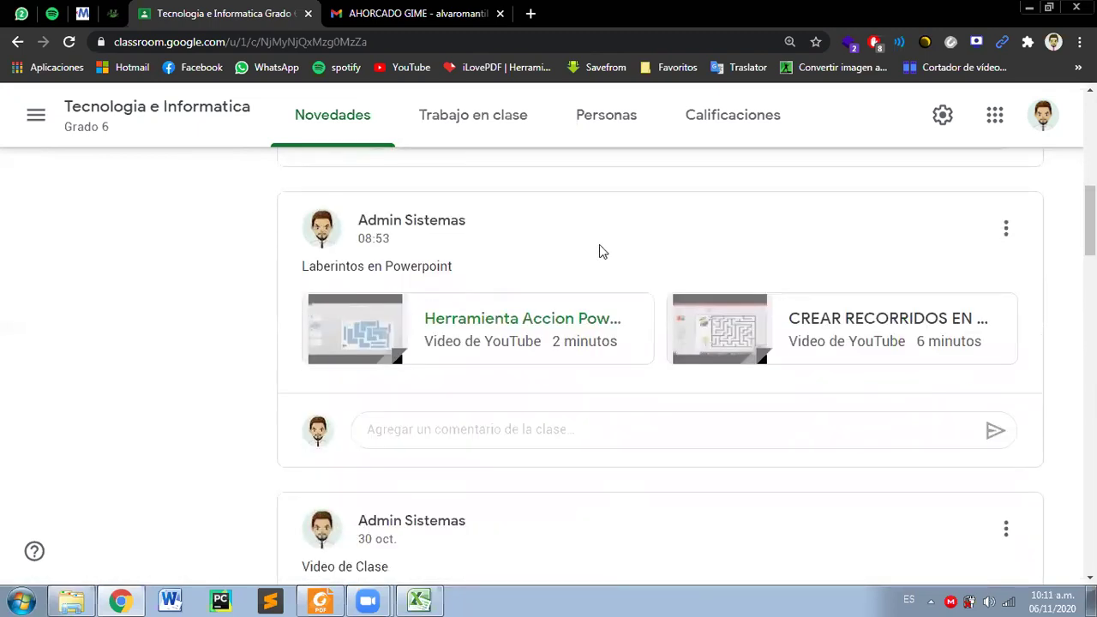
pyautogui.scroll(1, 603, 262)
pyautogui.scroll(3, 603, 262)
pyautogui.scroll(-2, 474, 294)
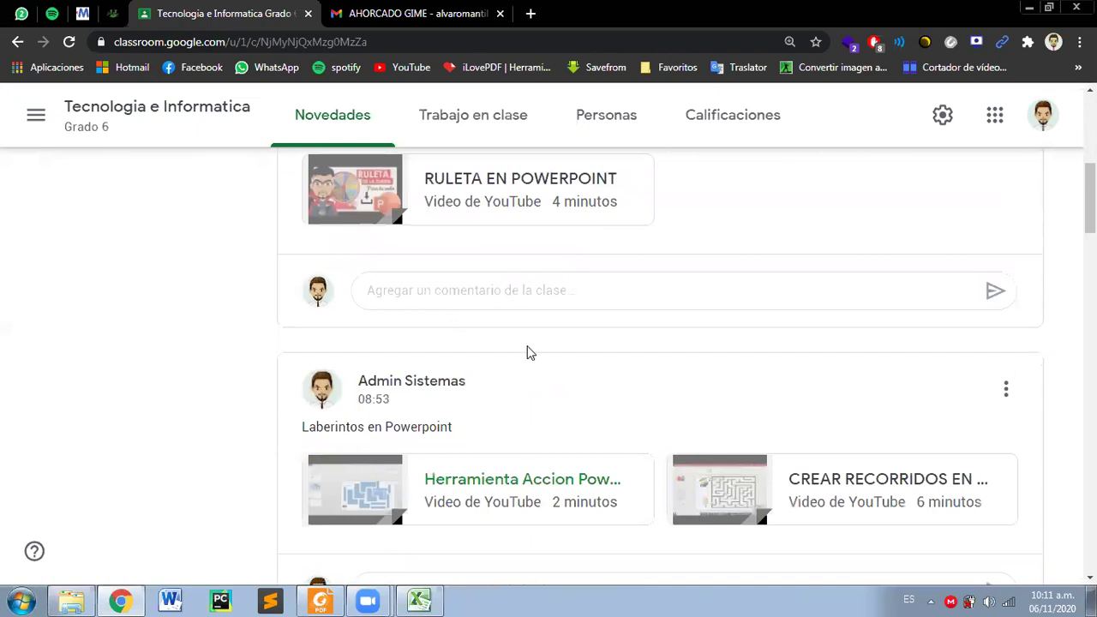
pyautogui.scroll(-1, 529, 351)
pyautogui.scroll(3, 591, 295)
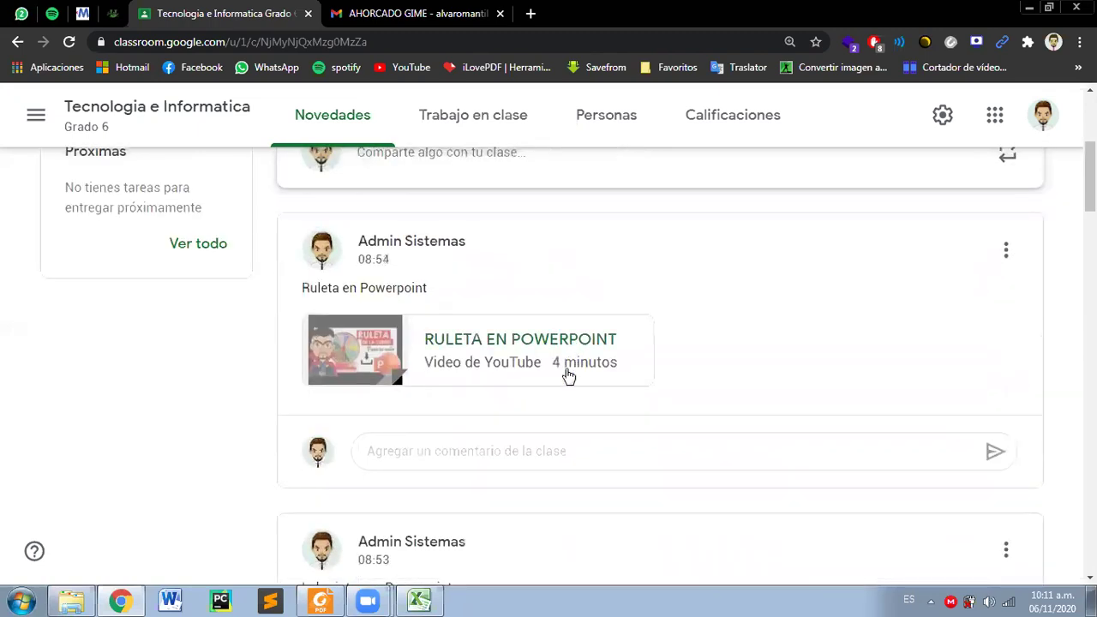
pyautogui.scroll(-3, 562, 391)
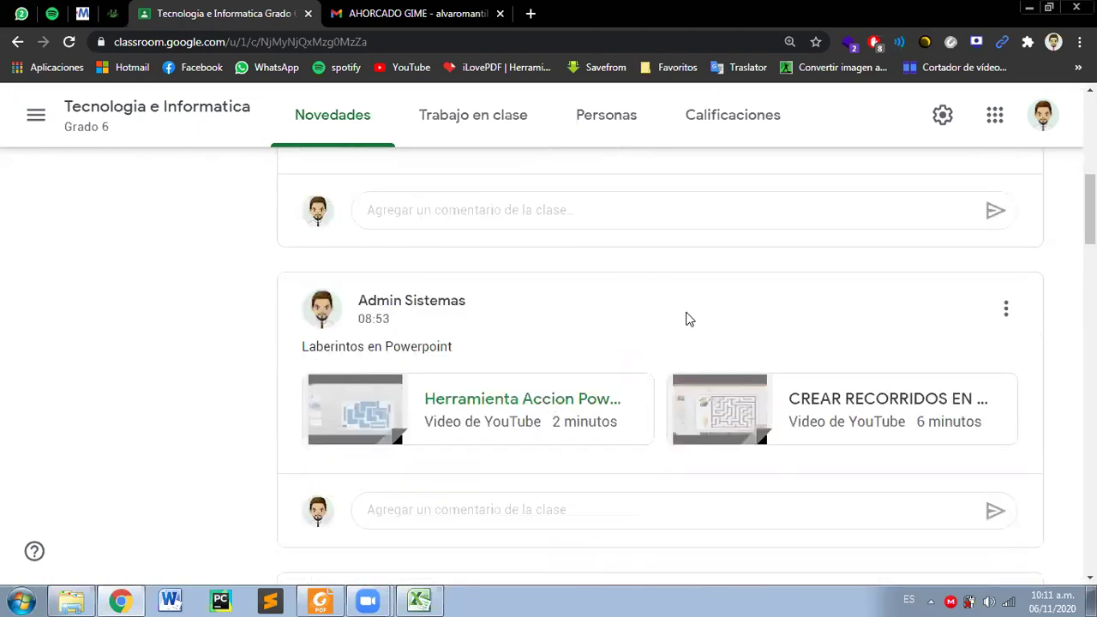
pyautogui.scroll(-1, 684, 403)
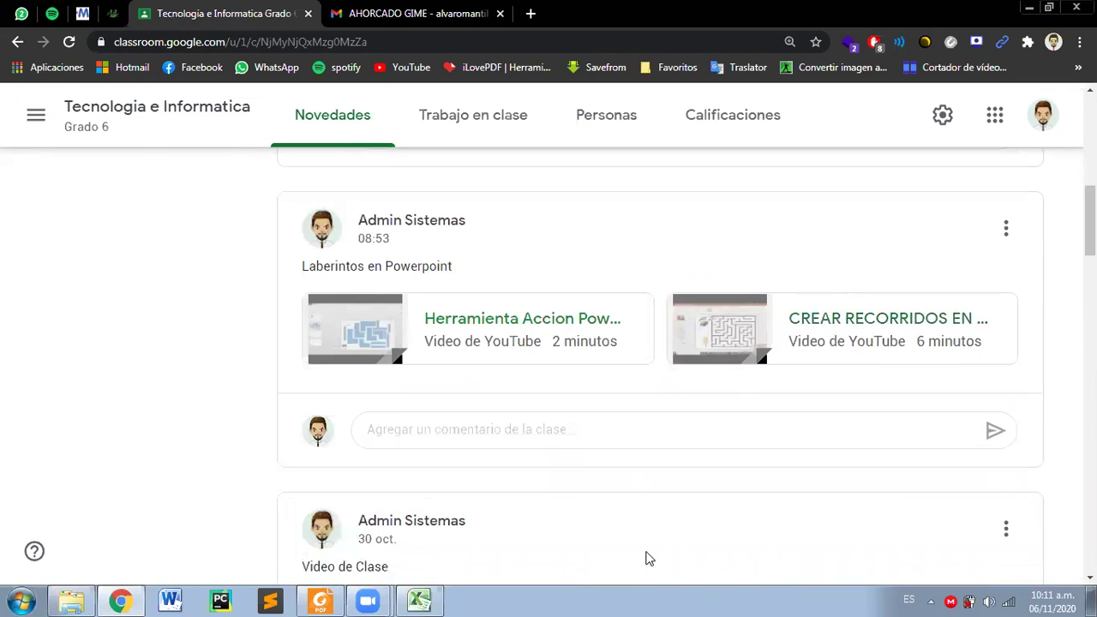